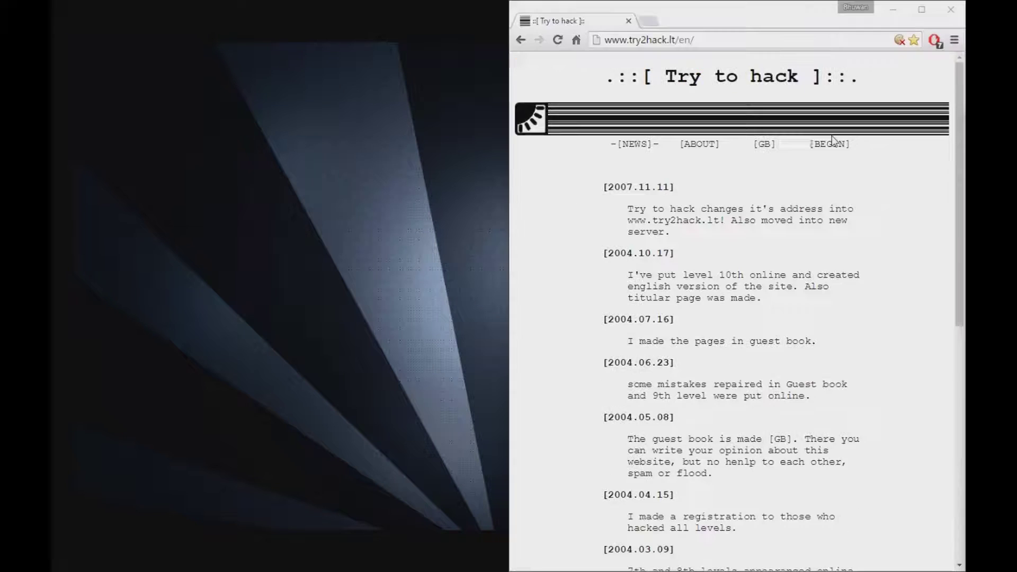
Start the Try2Hack challenge from the home page, reaching the Level 1 password page
left_click(835, 144)
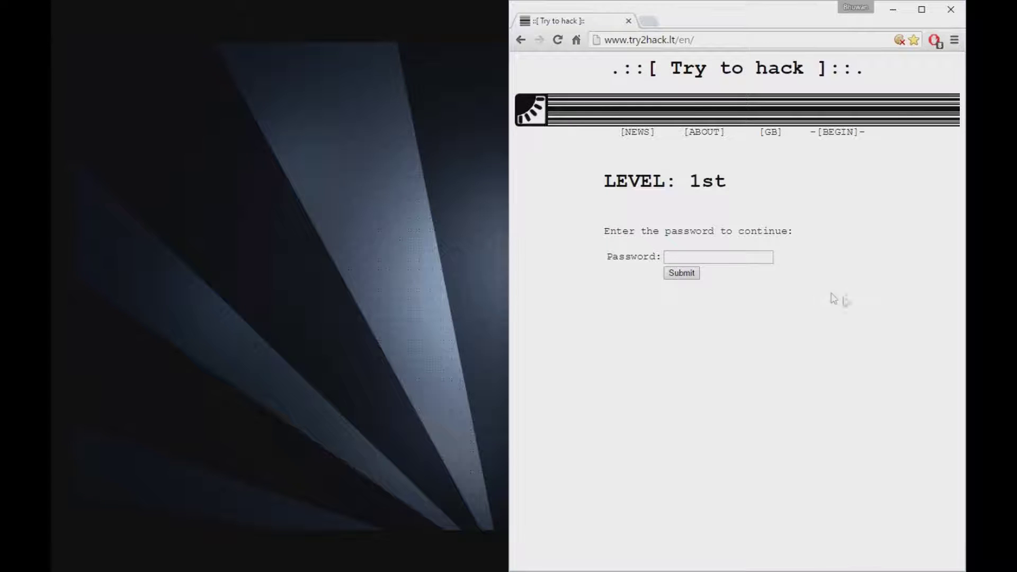
right_click(847, 275)
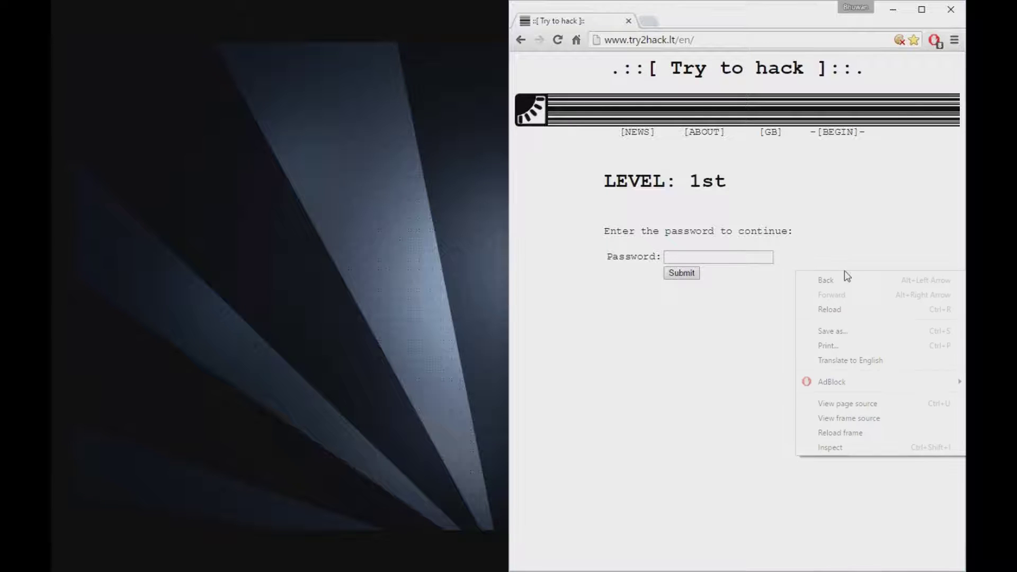
left_click(889, 422)
left_click_drag(750, 20, 496, 57)
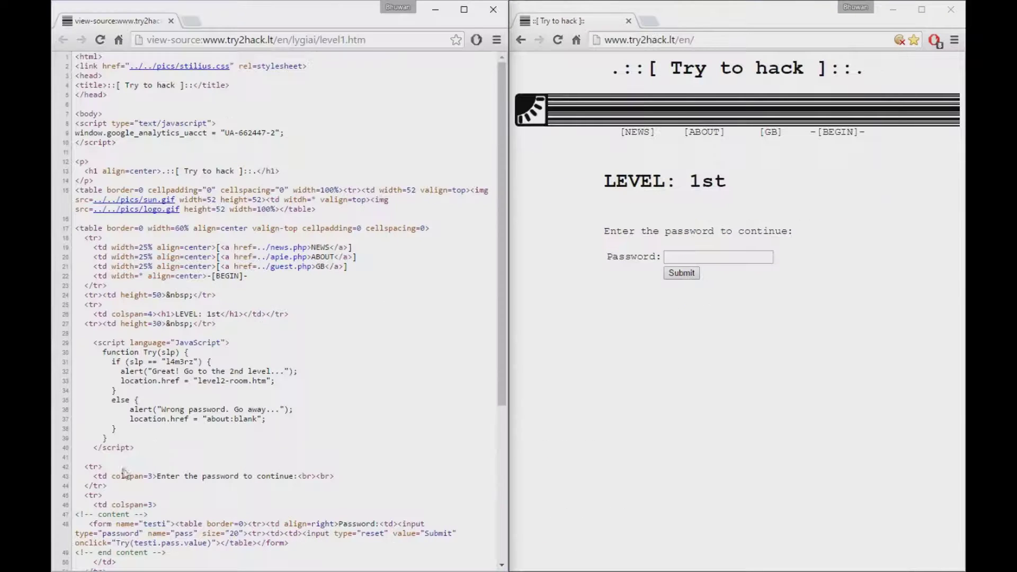
left_click_drag(121, 448, 70, 342)
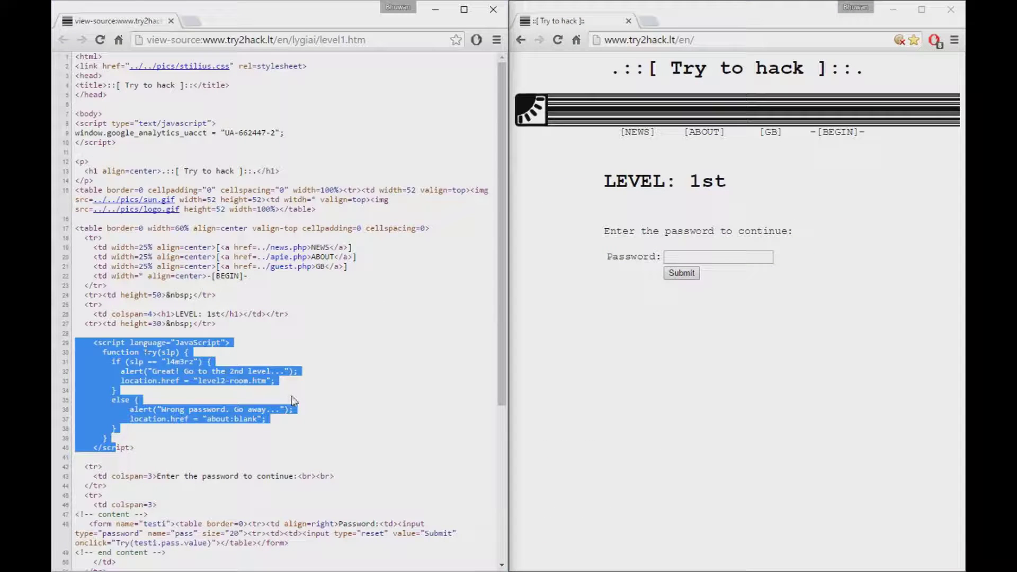
left_click(266, 397)
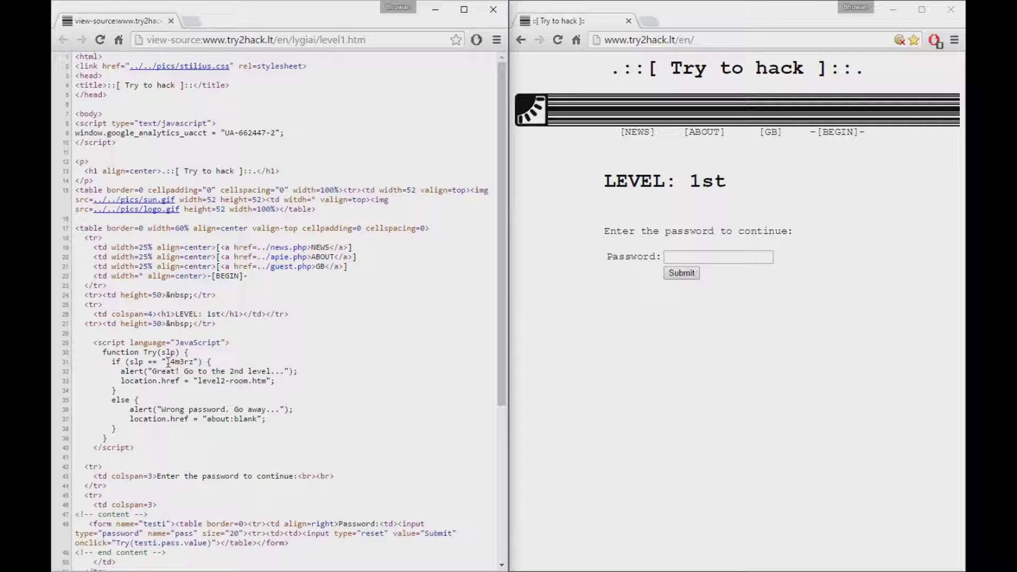
left_click_drag(167, 362, 196, 362)
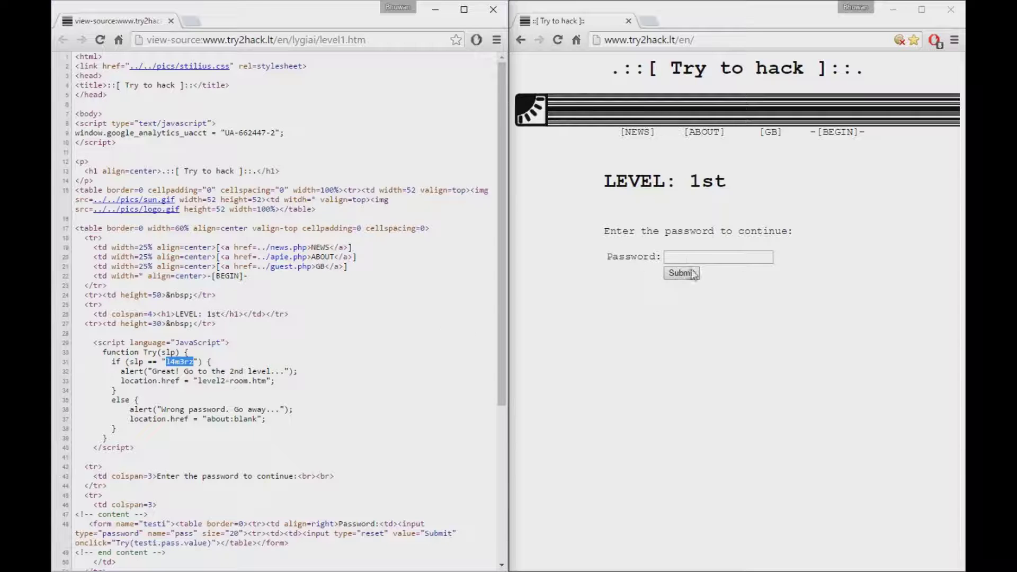
Submit l4m3rz as the level 1 password and continue to level 2
left_click(718, 257)
type("l4m3rz")
left_click(681, 272)
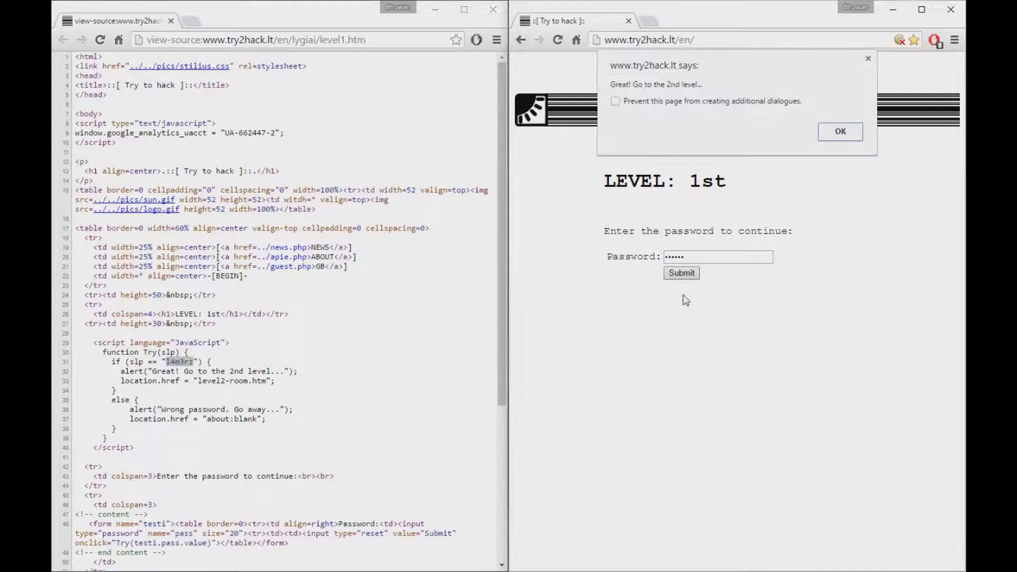
left_click(840, 131)
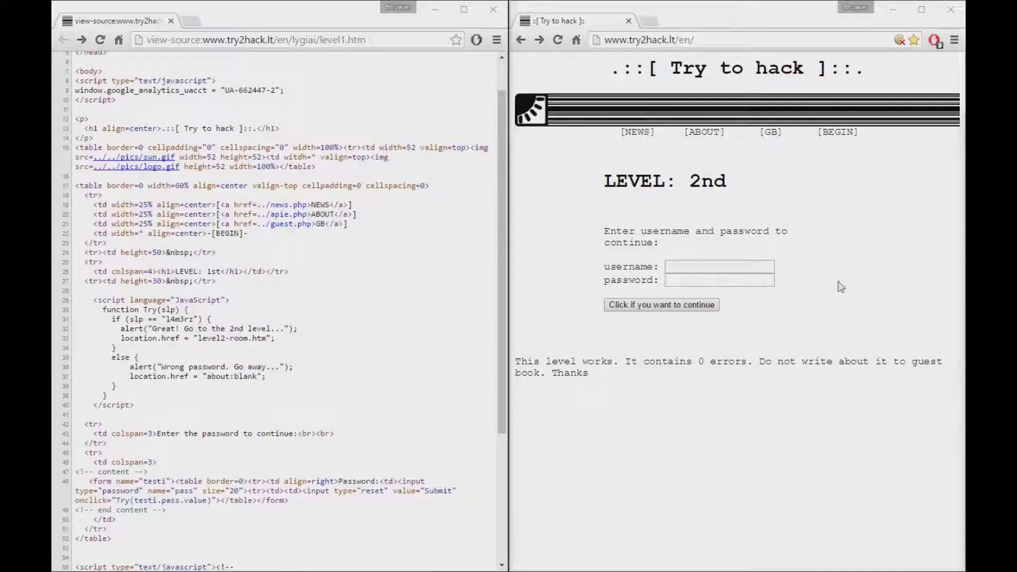
Dismiss the right-click-disabled warning on level 2 and return to the source window
right_click(840, 286)
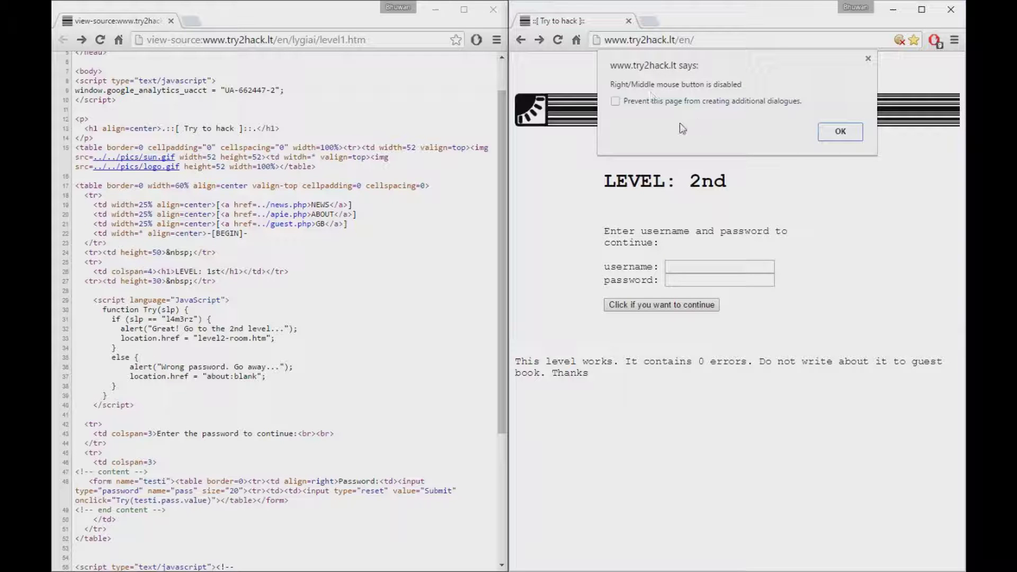
left_click(835, 133)
left_click(301, 404)
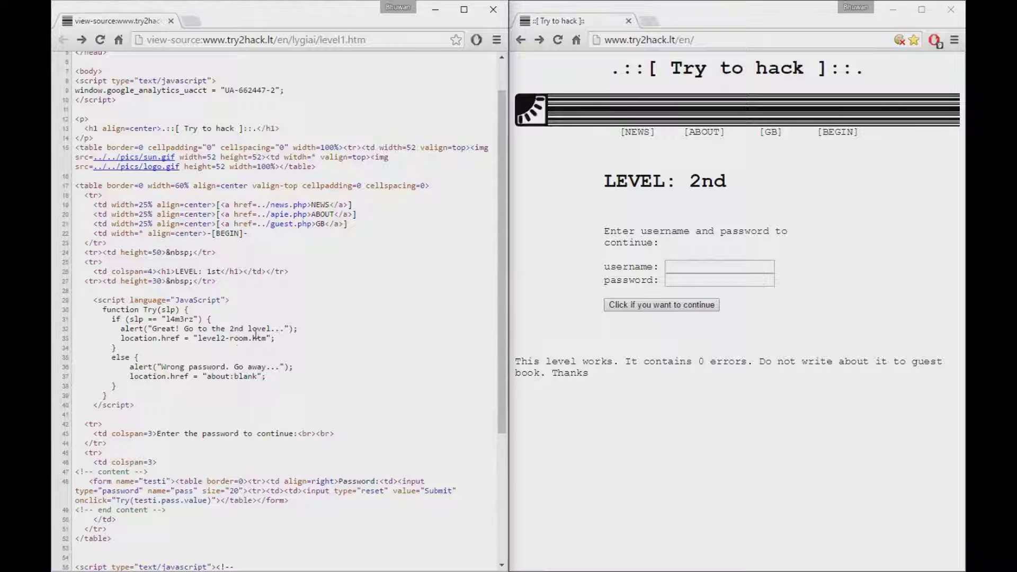
Load the level2-room.htm source by replacing level1.htm in the view-source address
left_click_drag(199, 339, 264, 339)
key("ctrl+c")
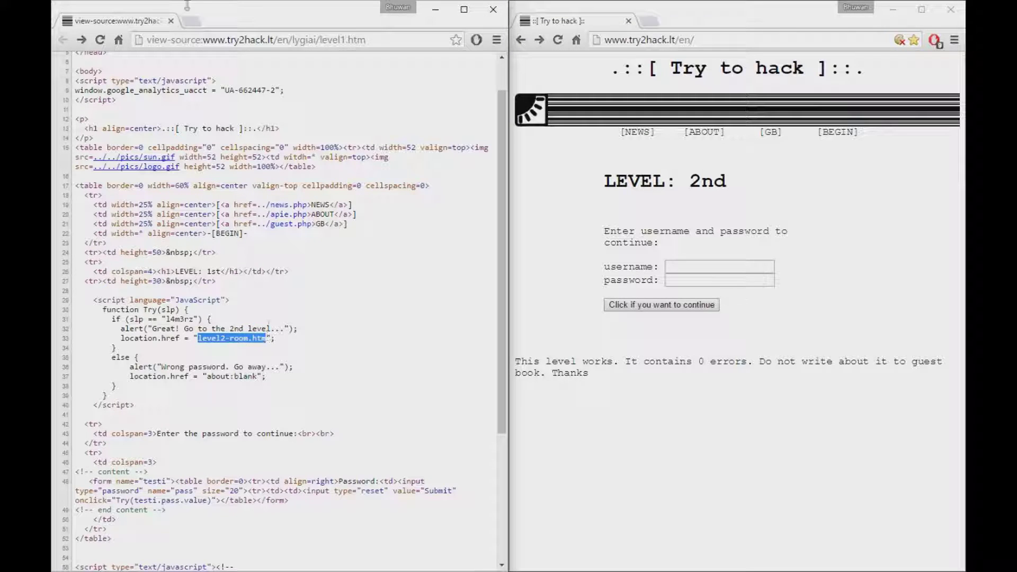
left_click_drag(321, 40, 374, 40)
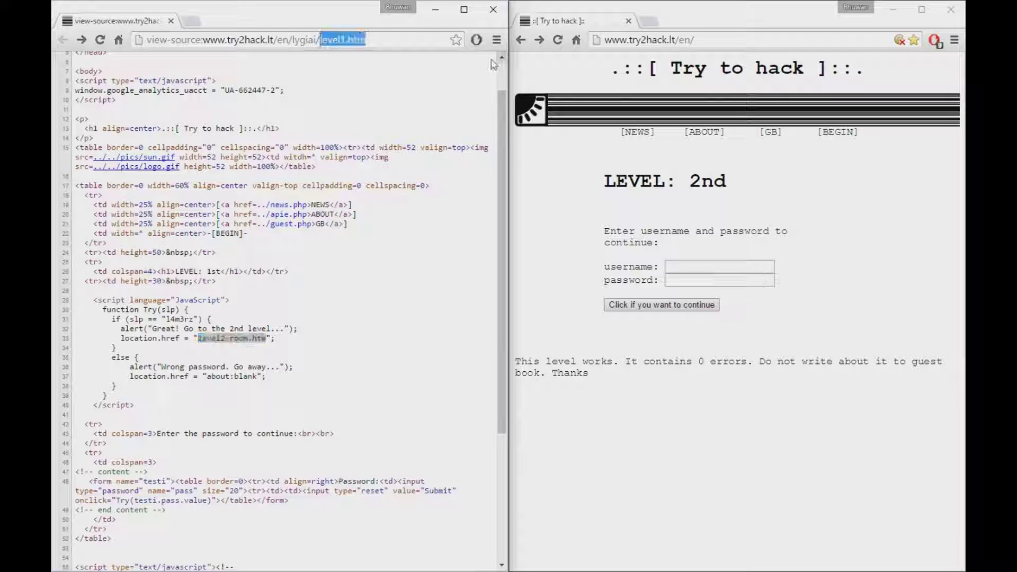
key("ctrl+v")
key("Return")
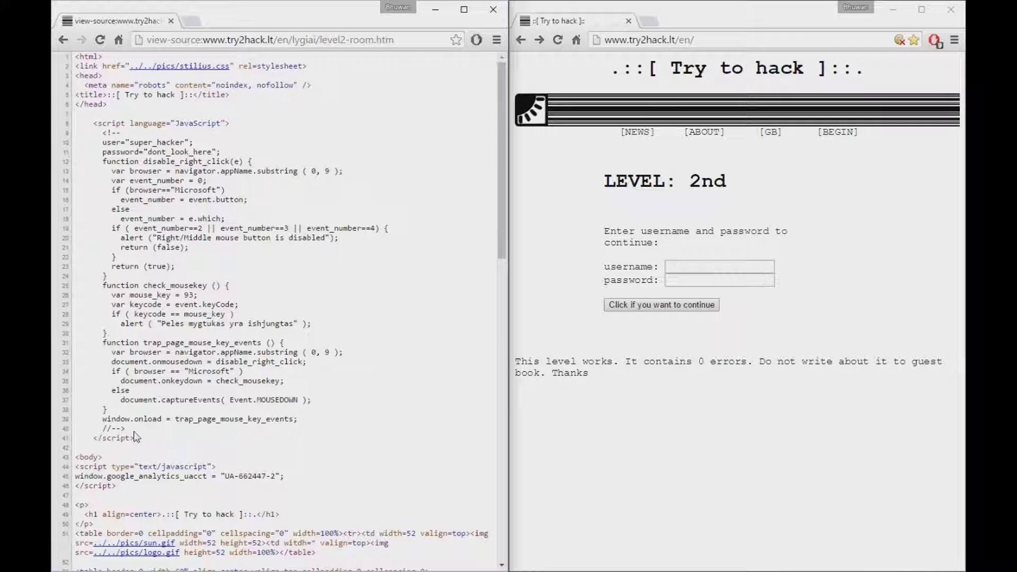
Read through the mouse-blocking script, the form's onclick call and the hidden Tryi function
left_click_drag(128, 429, 71, 134)
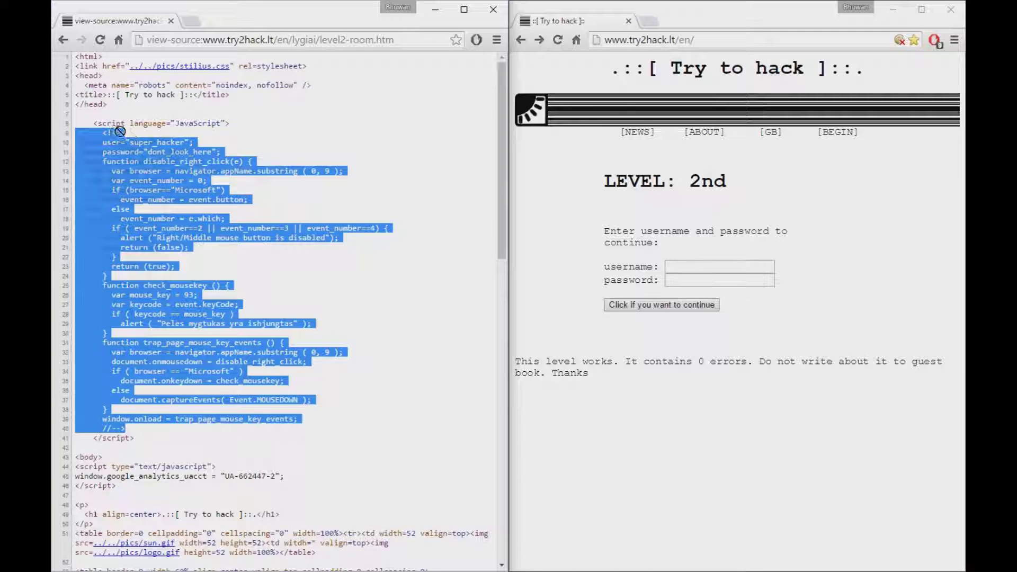
scroll(265, 366, "down", 5)
scroll(265, 366, "down", 5)
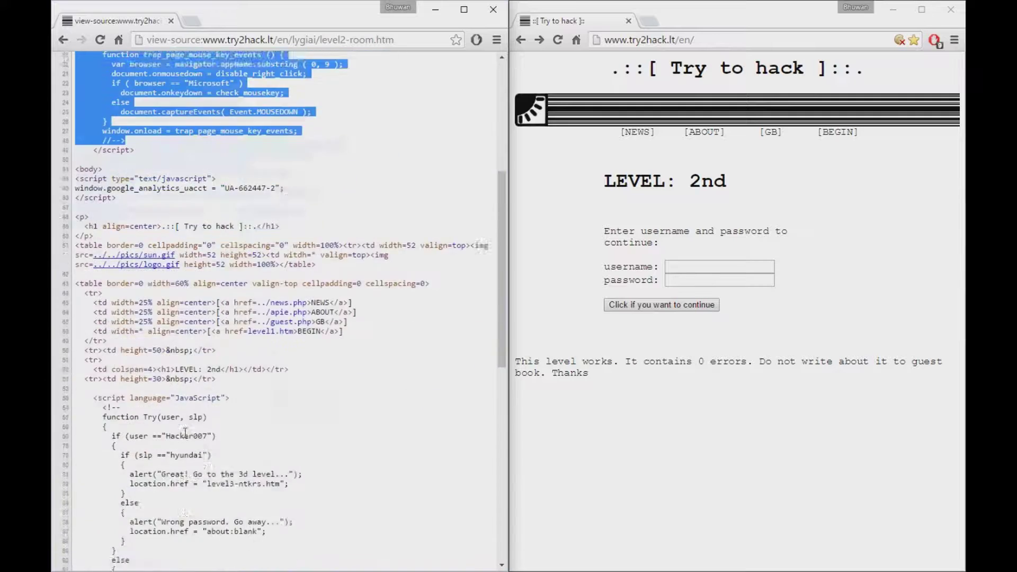
scroll(265, 366, "down", 3)
scroll(193, 428, "down", 5)
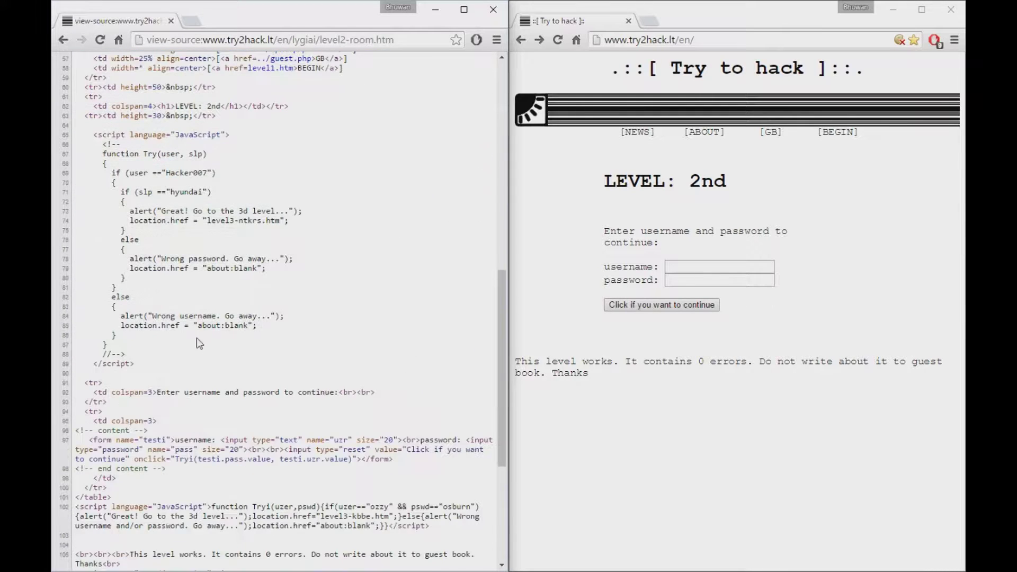
scroll(199, 350, "down", 5)
left_click_drag(432, 400, 75, 304)
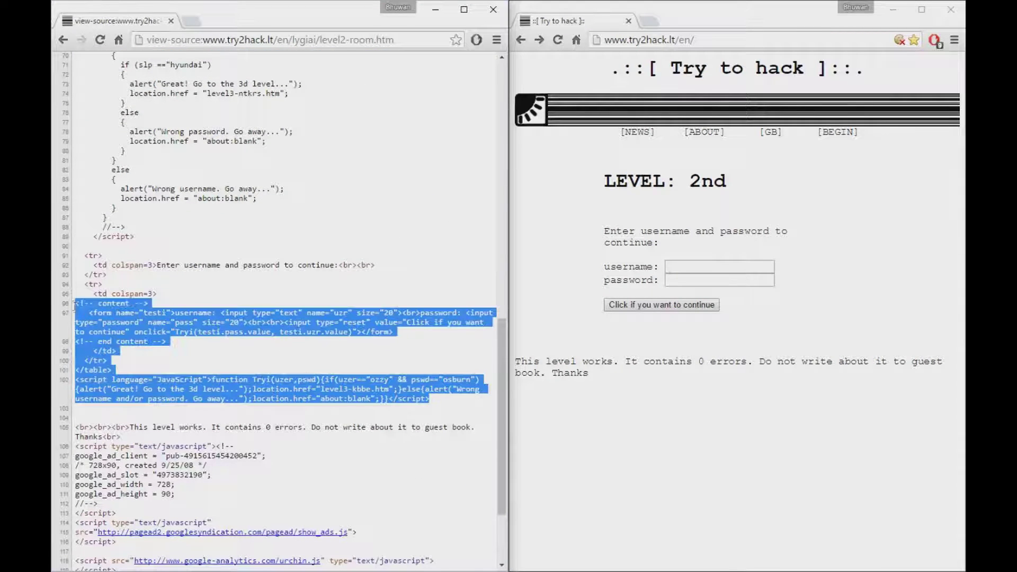
left_click(201, 351)
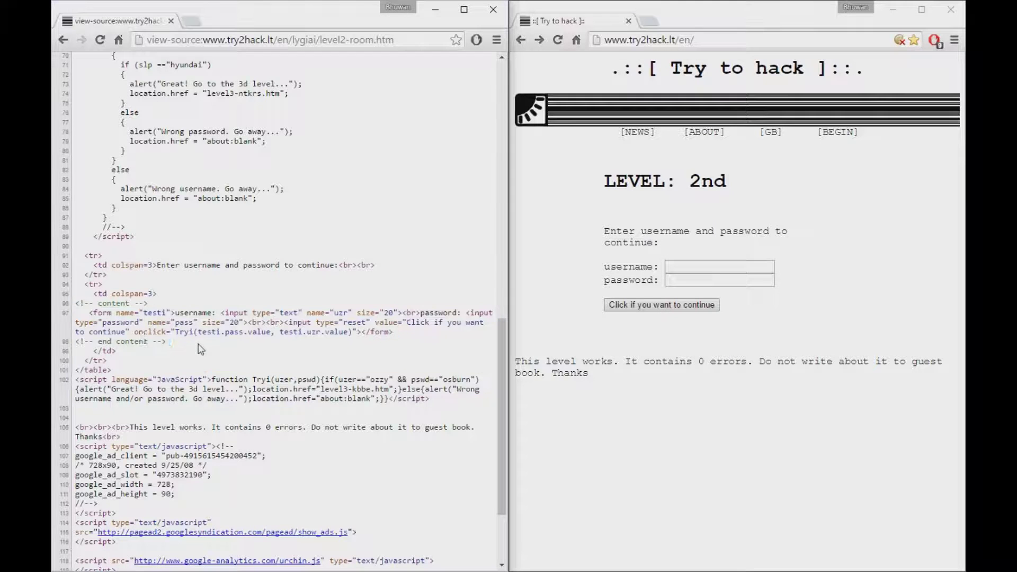
left_click_drag(136, 332, 360, 332)
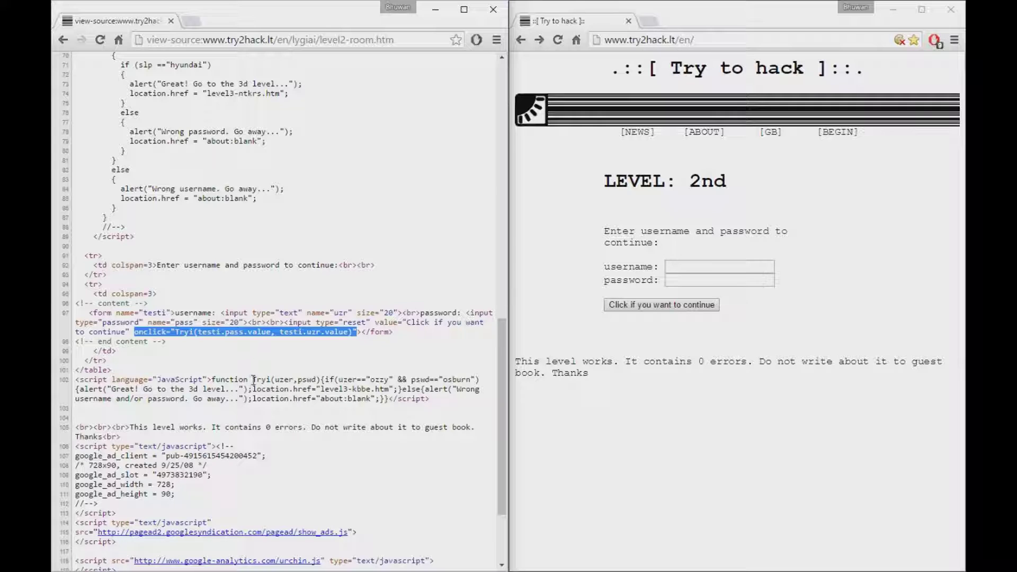
left_click_drag(212, 380, 294, 380)
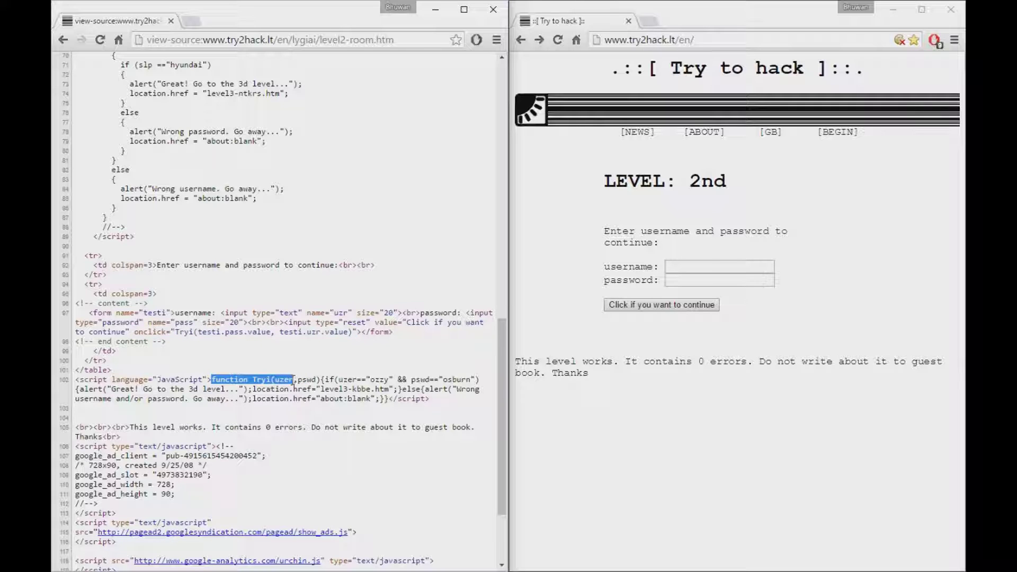
left_click_drag(298, 380, 318, 379)
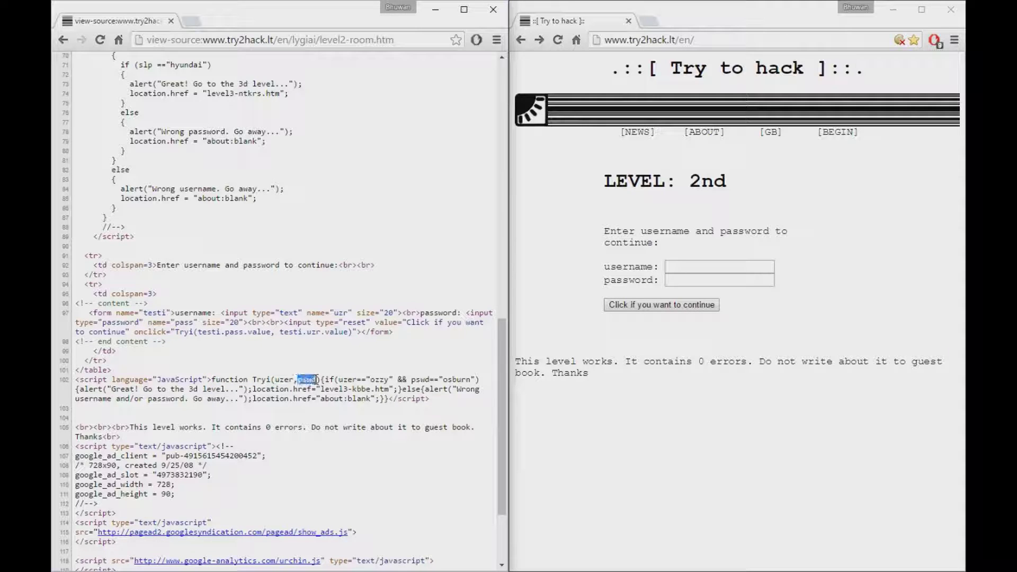
double_click(380, 379)
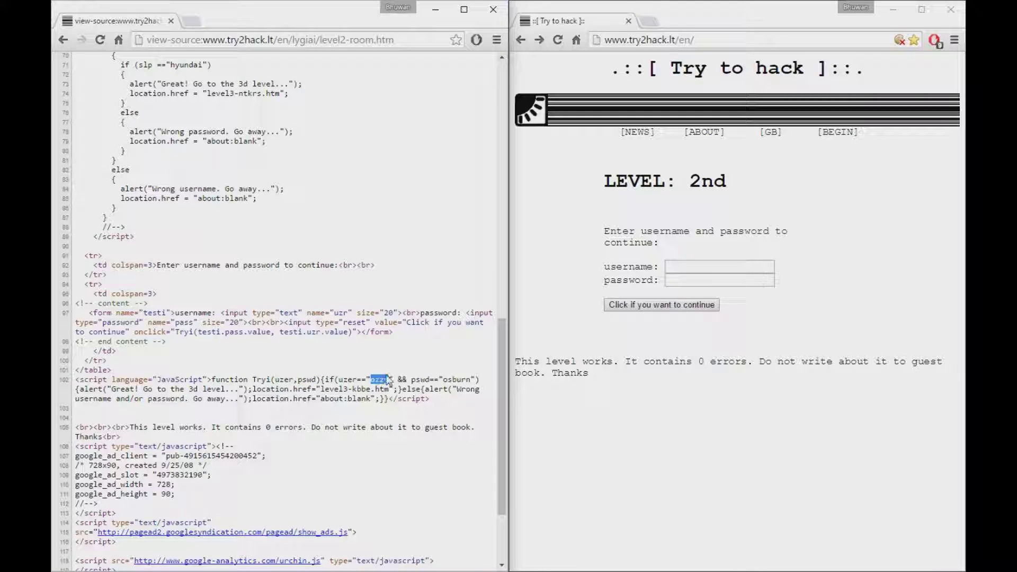
left_click(687, 281)
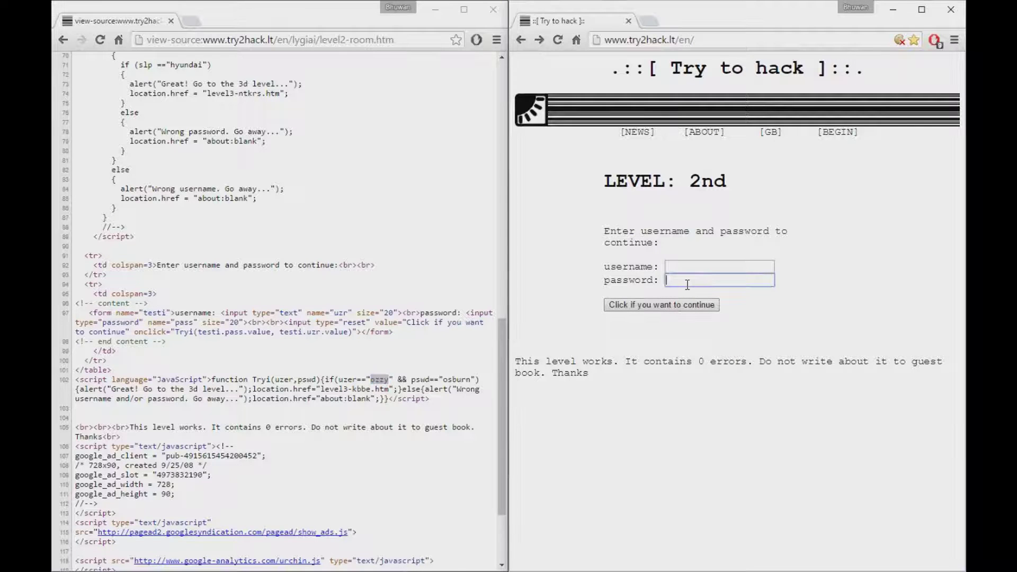
type("ozzy")
double_click(456, 380)
key("ctrl+c")
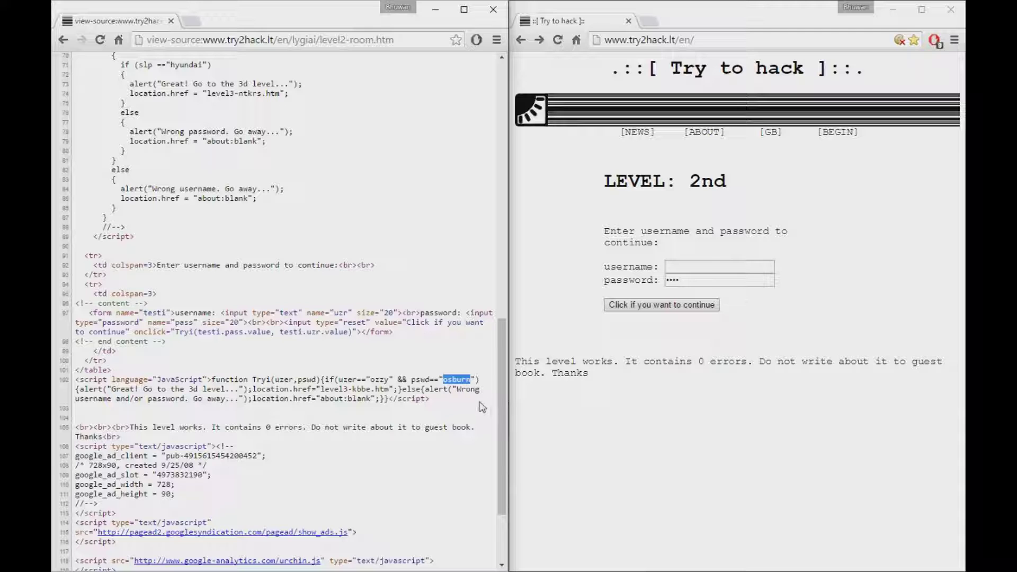
left_click(699, 267)
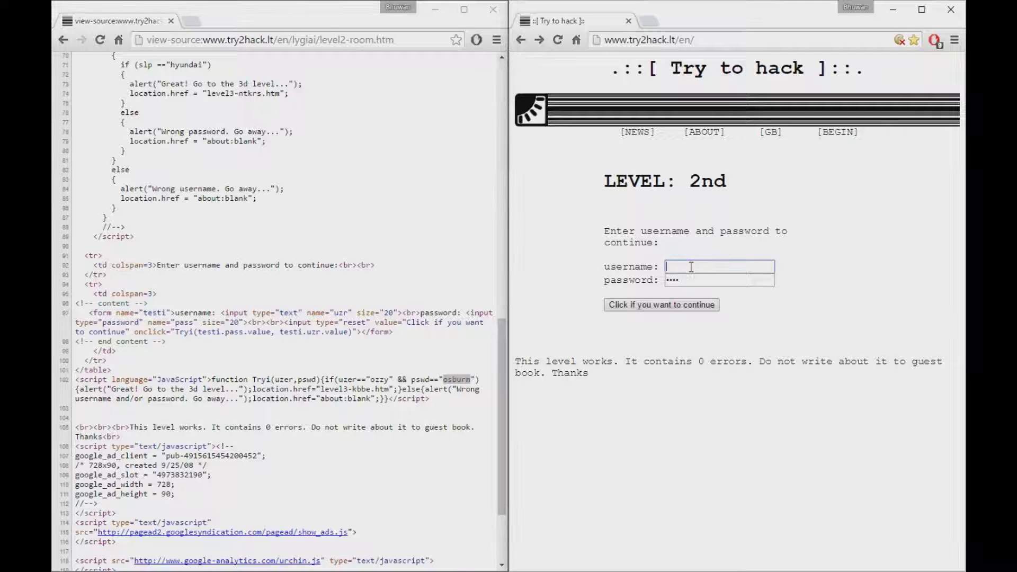
key("ctrl+v")
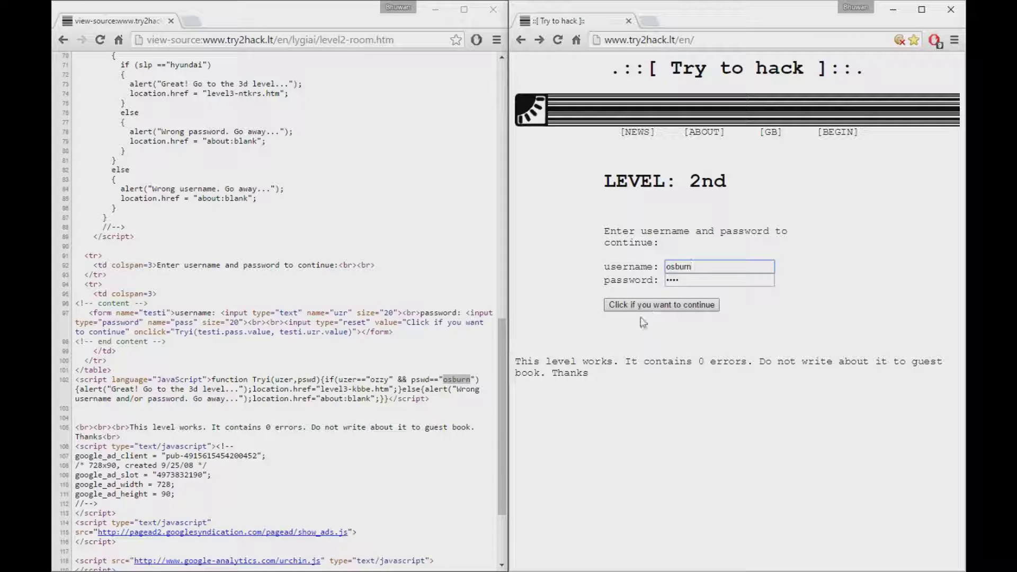
Load the level3-kbbe.htm page source via the view-source address bar
left_click(346, 412)
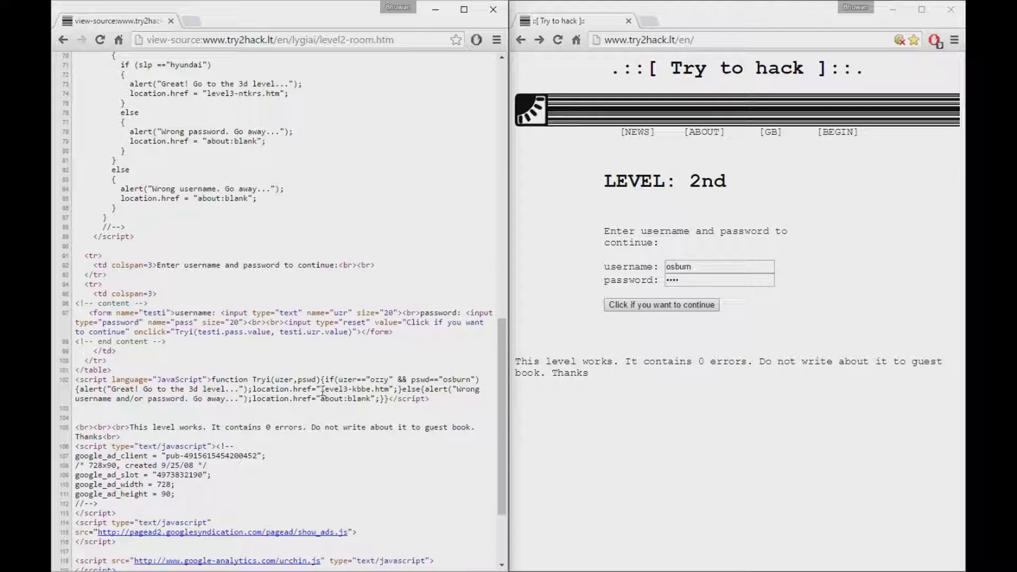
left_click_drag(322, 391, 389, 391)
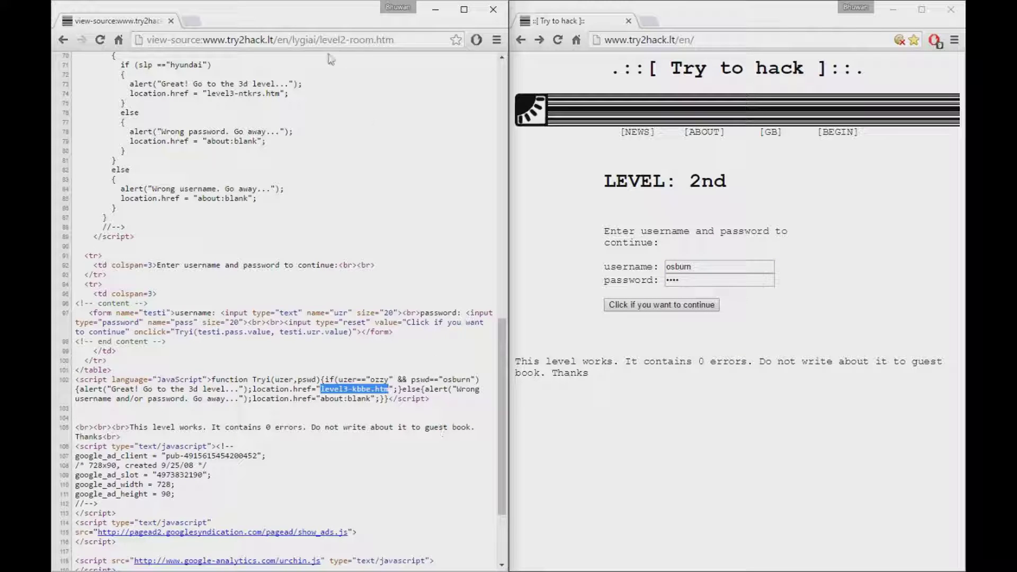
left_click_drag(320, 39, 324, 40)
key("ctrl+v")
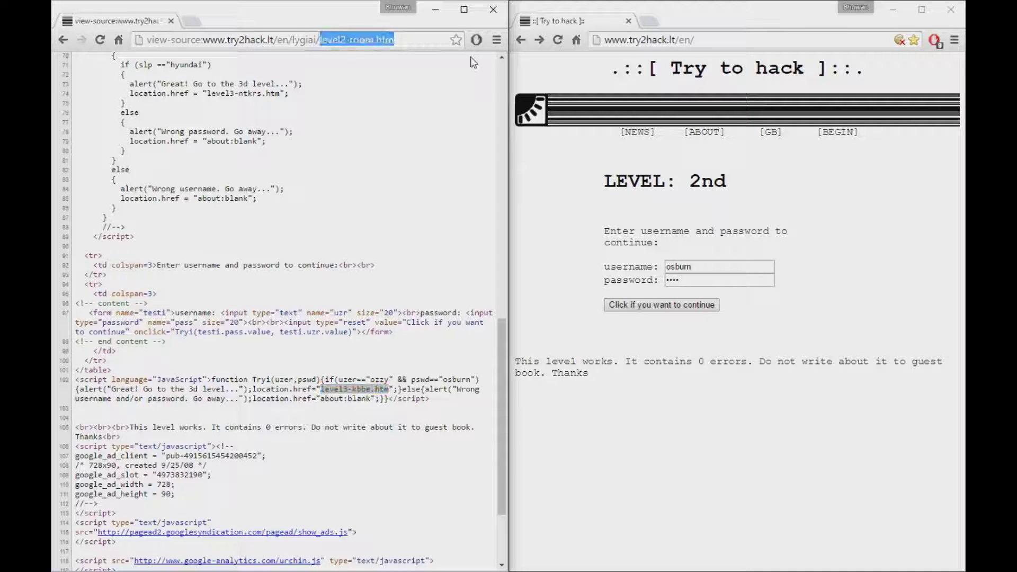
key("Return")
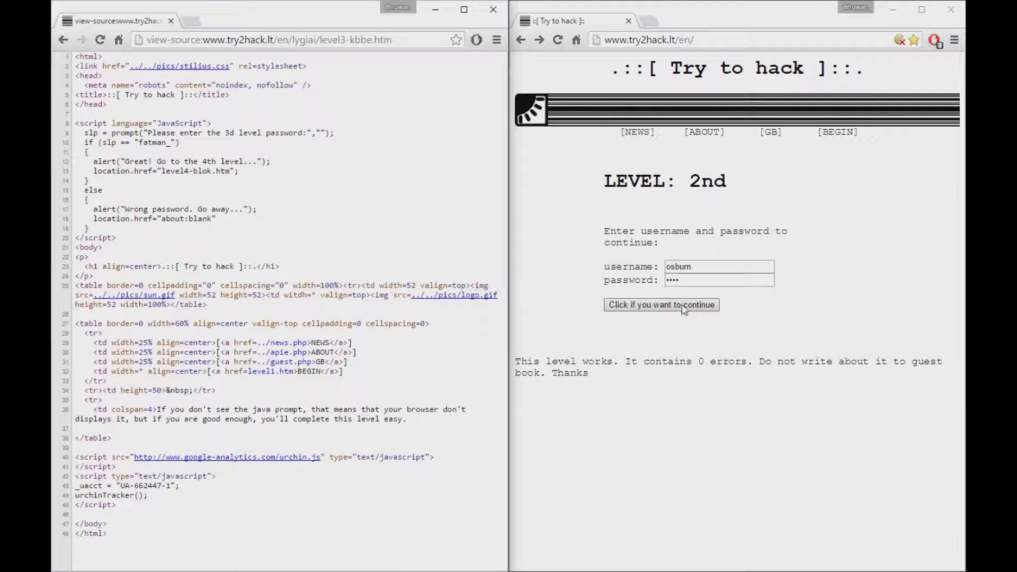
Submit the level 2 login and dismiss the success message, reaching the level 3 prompt
left_click(662, 305)
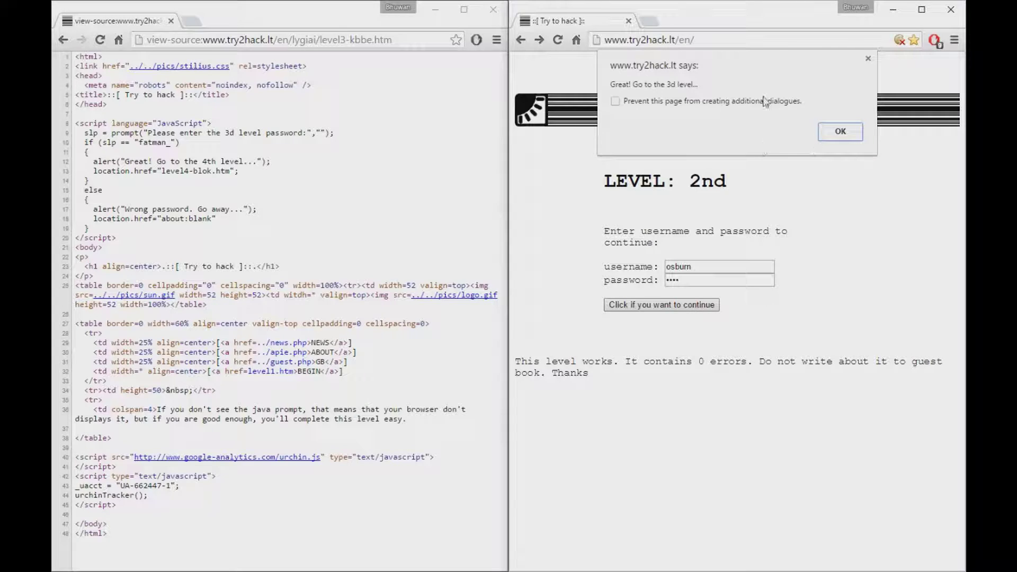
left_click(840, 131)
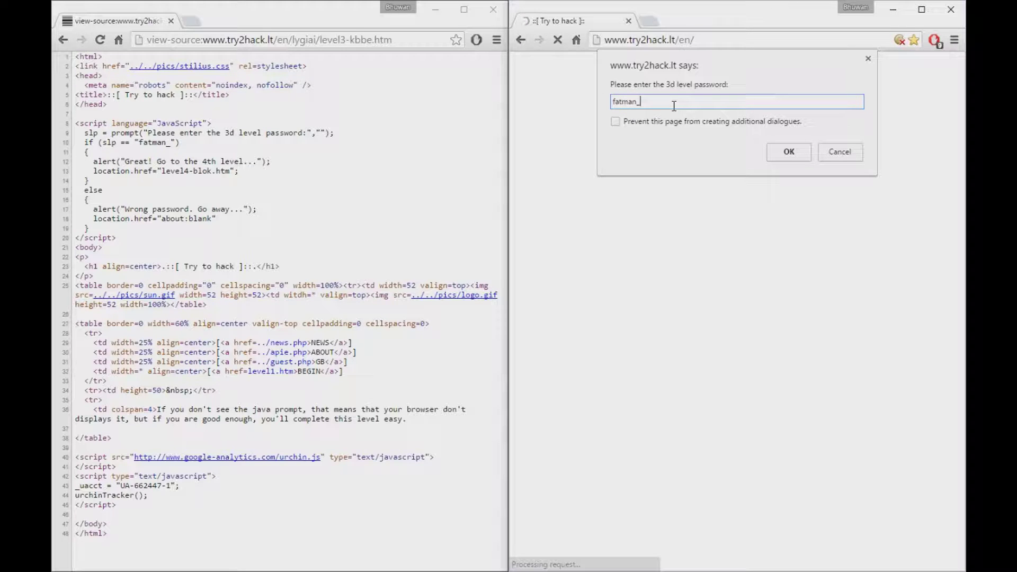
Submit fatman_ in the level 3 prompt and accept the 'Go to the 4th level' alert
left_click(788, 151)
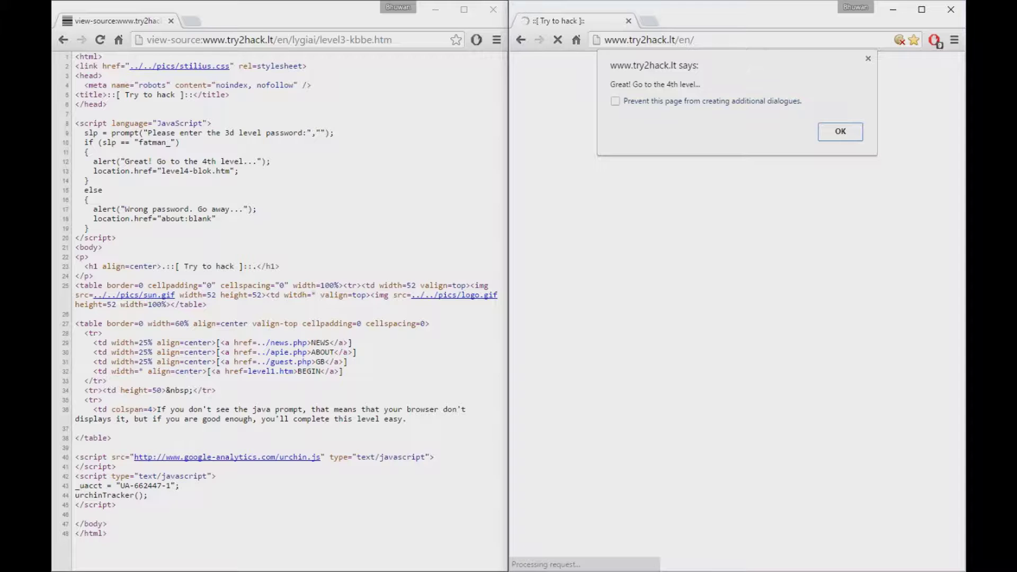
left_click(841, 131)
View the level 4 frame source in a side window and examine the embedded Flash object code
right_click(833, 238)
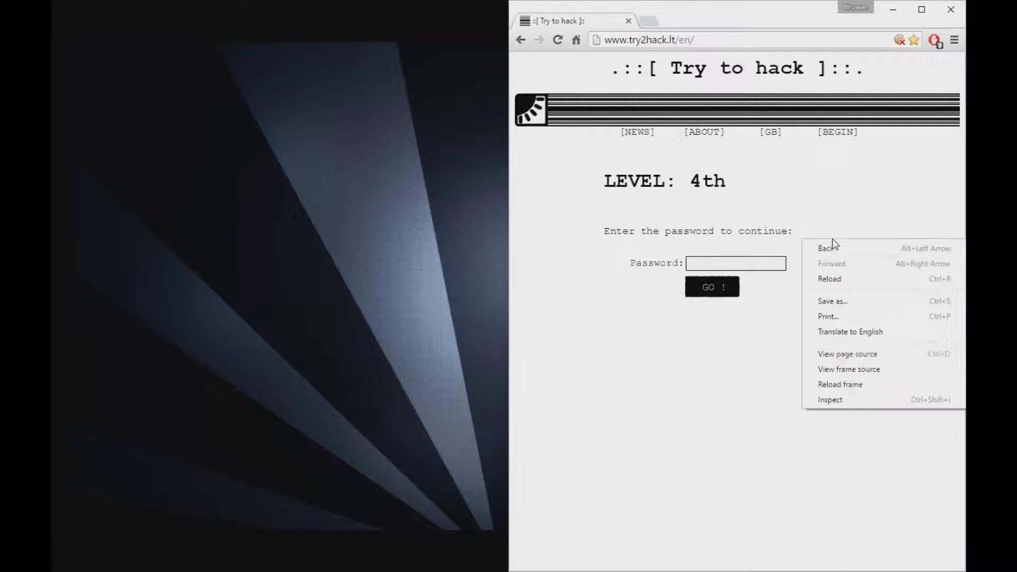
left_click(848, 369)
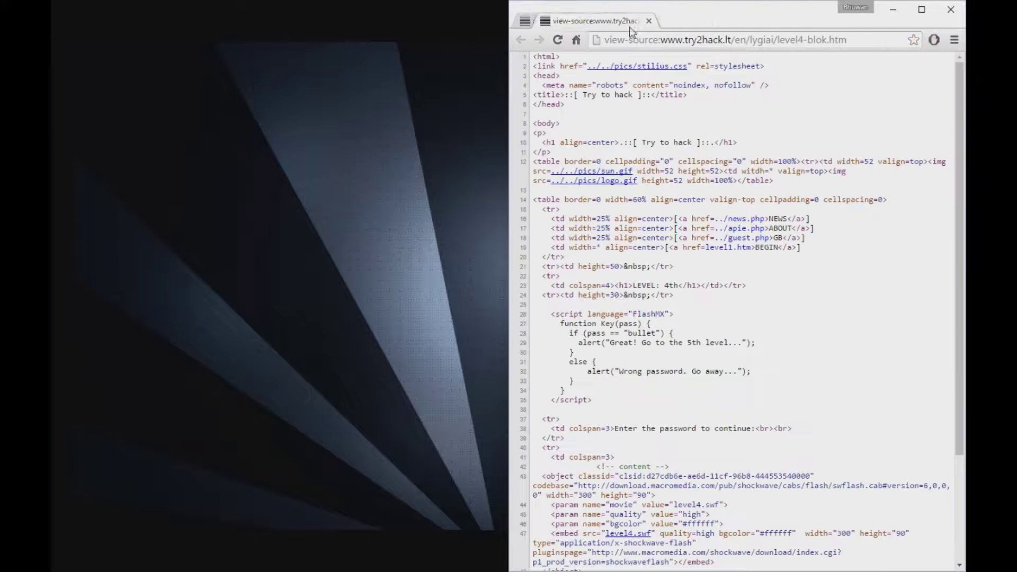
left_click_drag(631, 31, 56, 238)
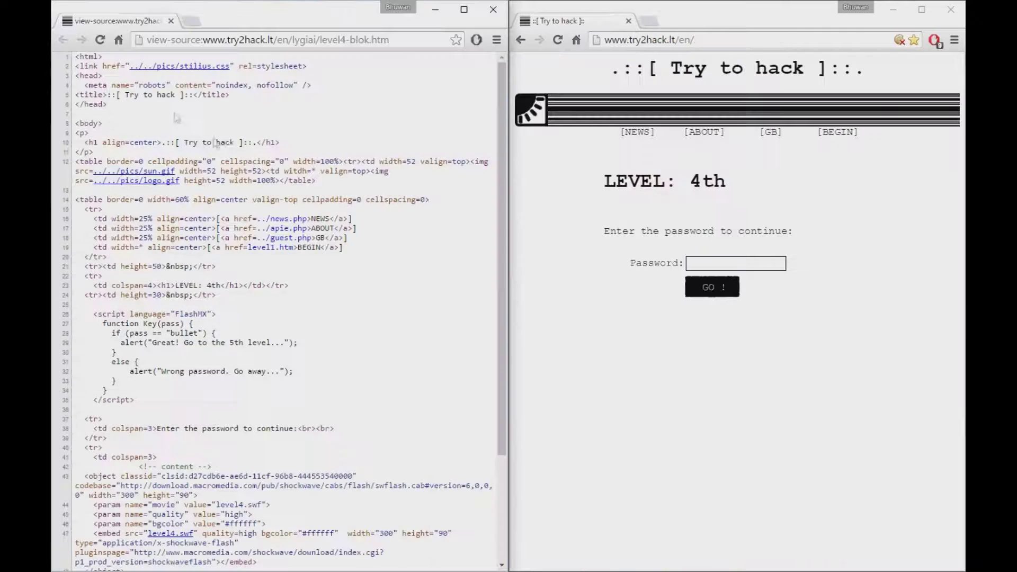
double_click(185, 334)
left_click(287, 334)
scroll(286, 334, "down", 4)
scroll(272, 371, "down", 1)
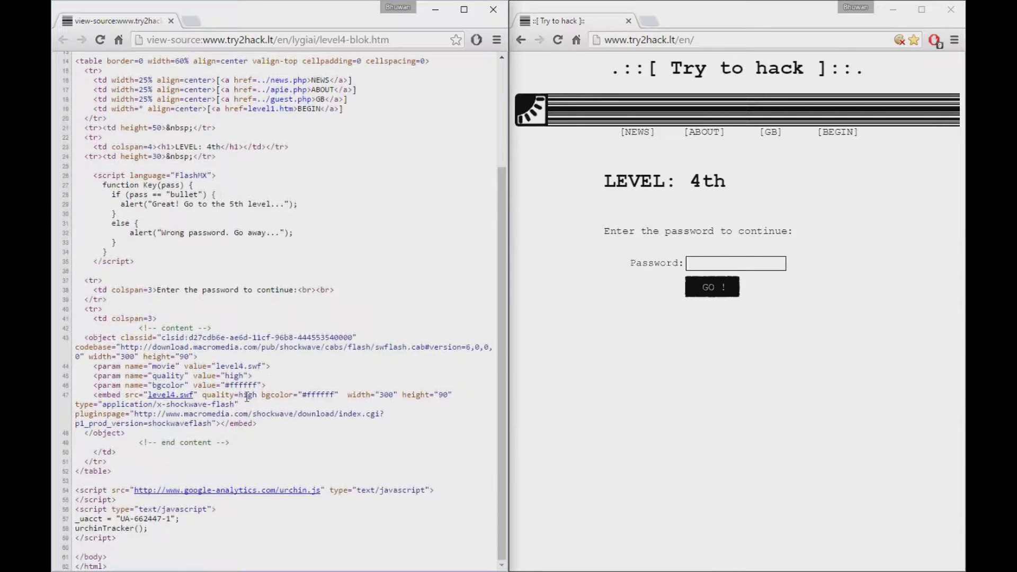
left_click_drag(84, 337, 461, 395)
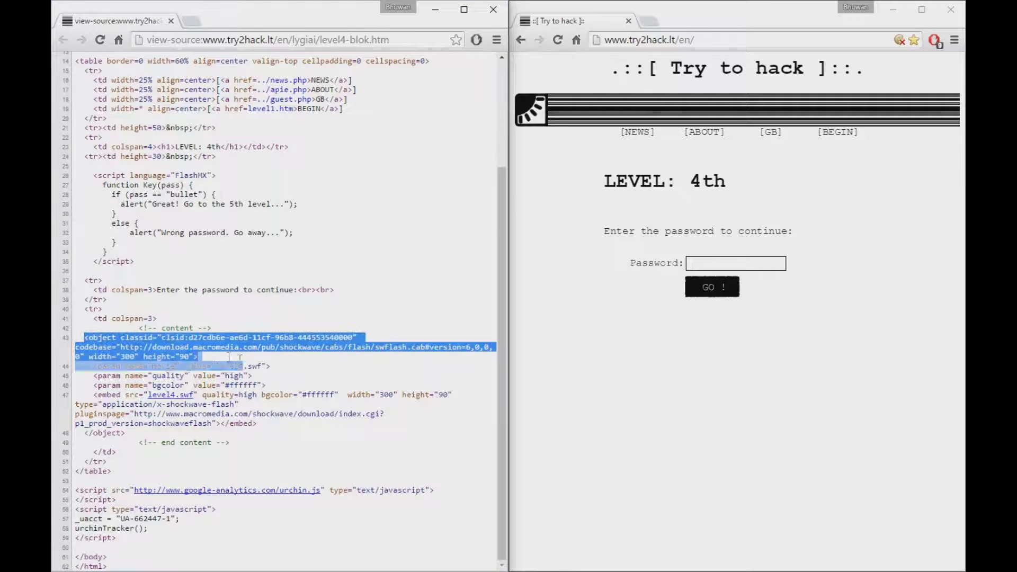
left_click(189, 430)
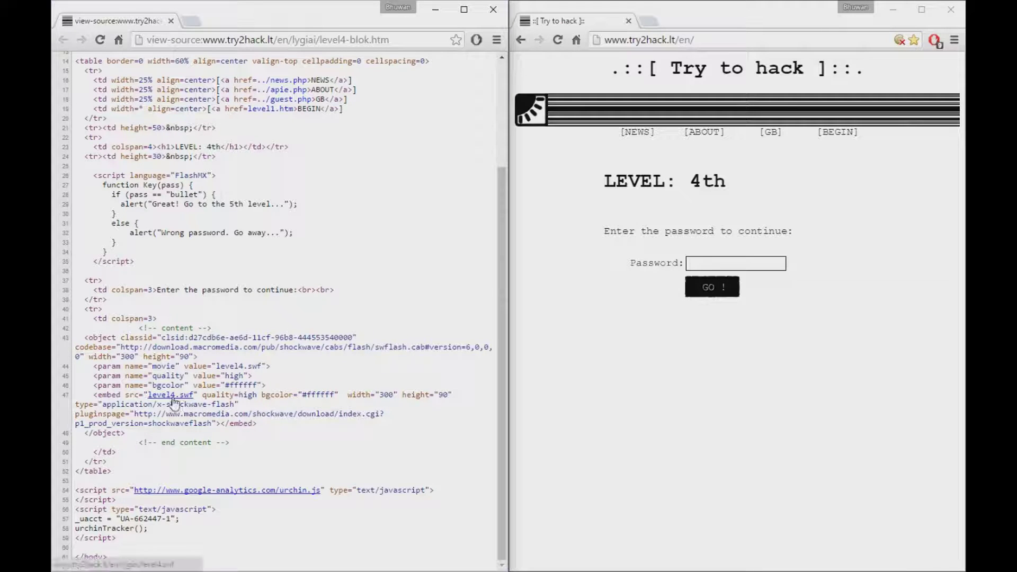
Open the embedded level4.swf file by itself and copy its address
left_click(171, 395)
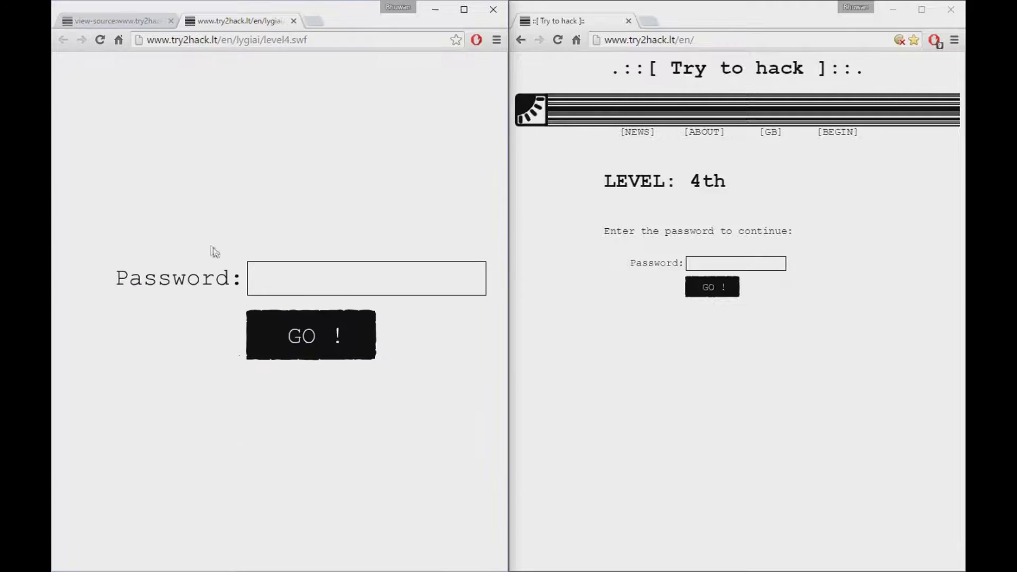
left_click(330, 39)
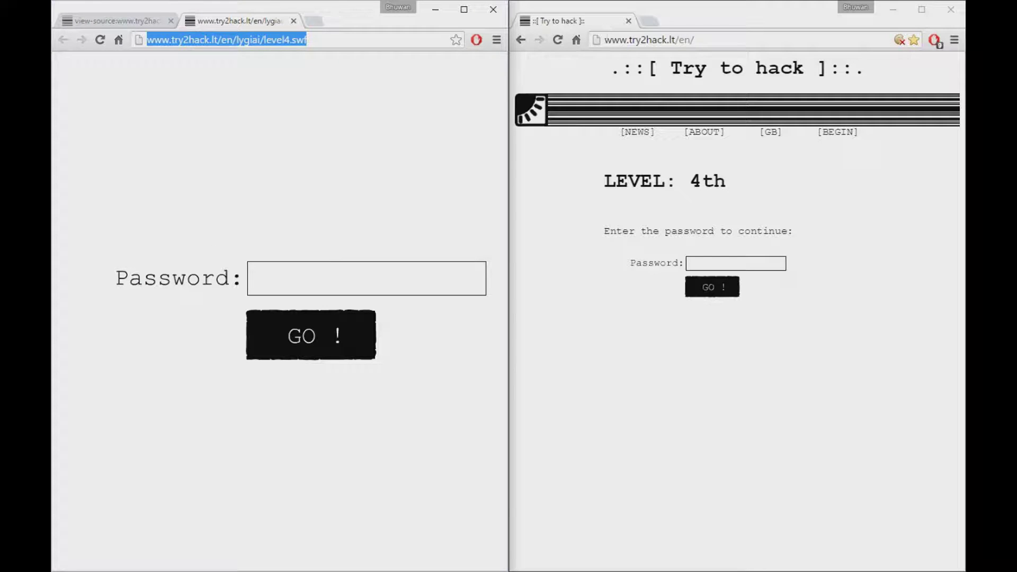
key("ctrl+c")
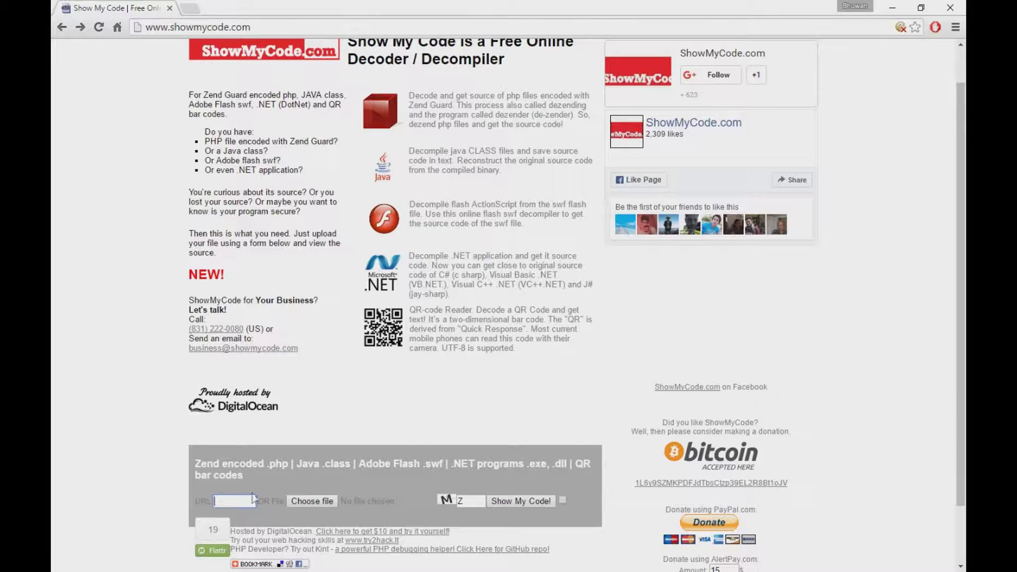
Decompile level4.swf on ShowMyCode by pasting its address and filling the verification code
key("ctrl+v")
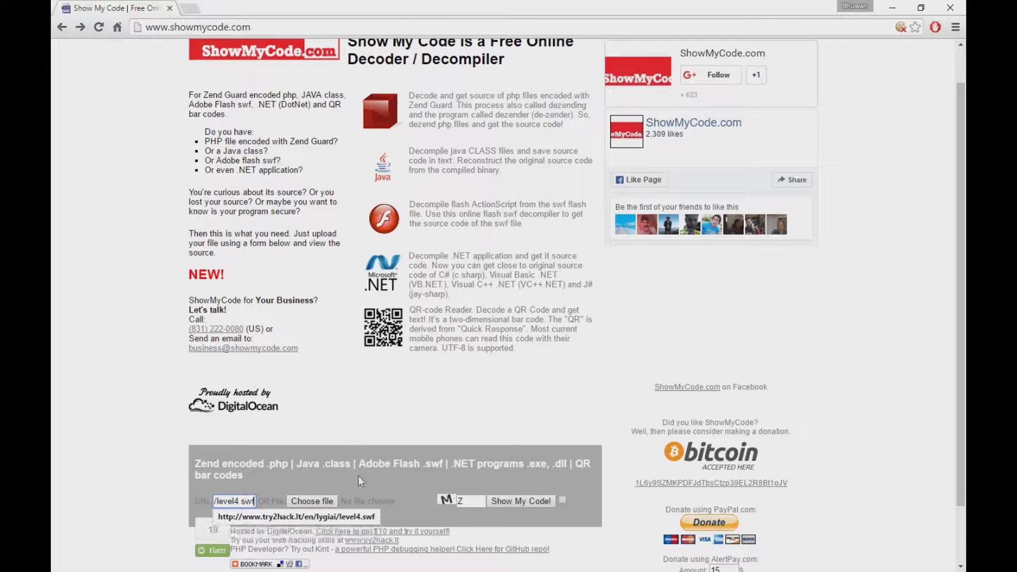
double_click(461, 501)
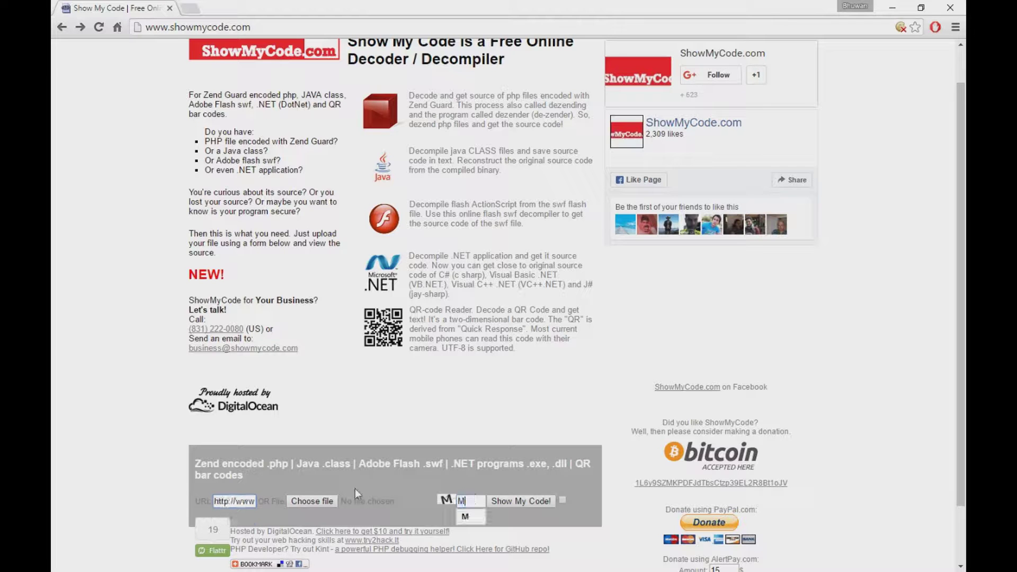
left_click(520, 501)
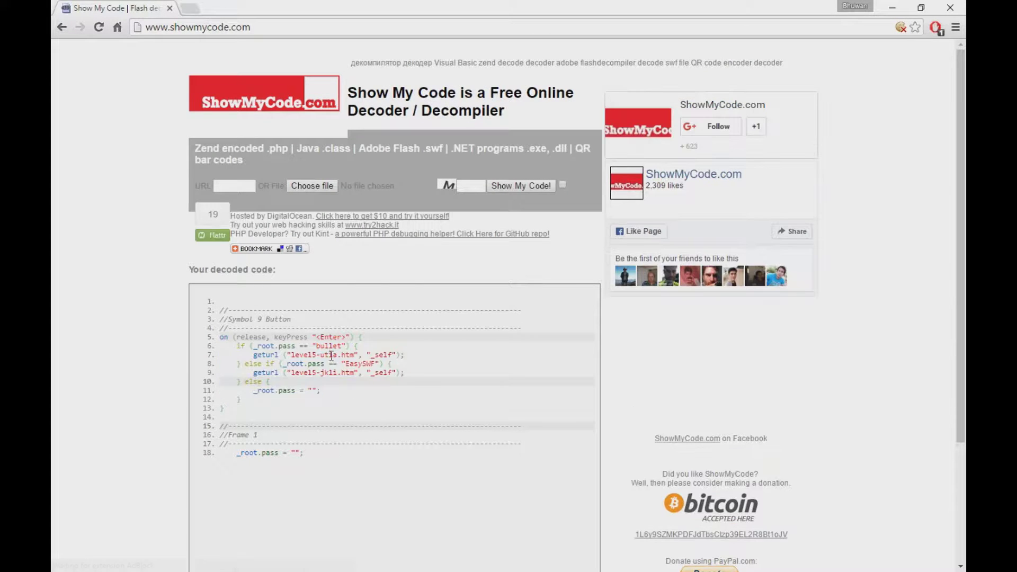
left_click(357, 394)
left_click_drag(358, 346, 304, 343)
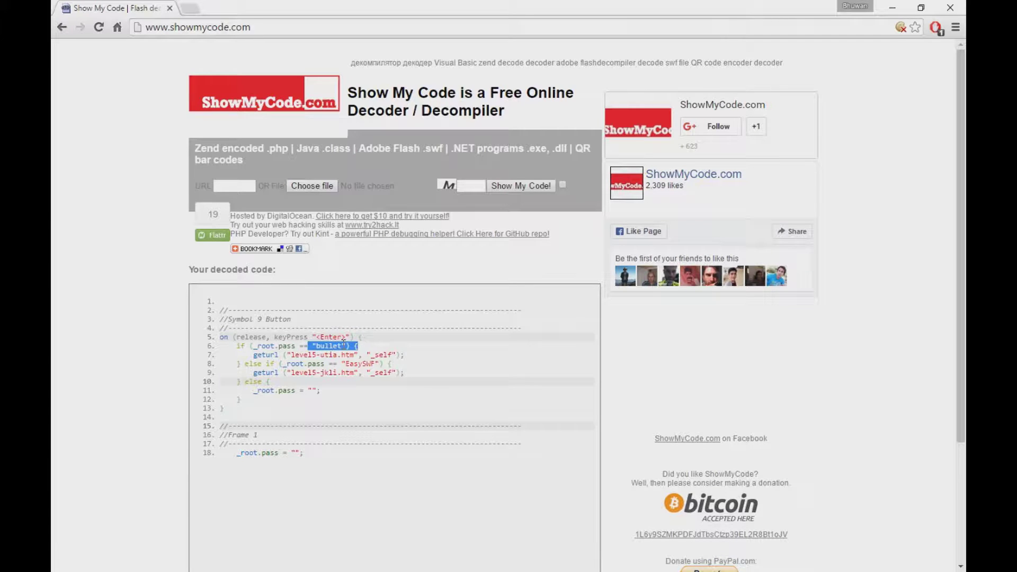
left_click_drag(295, 362, 246, 359)
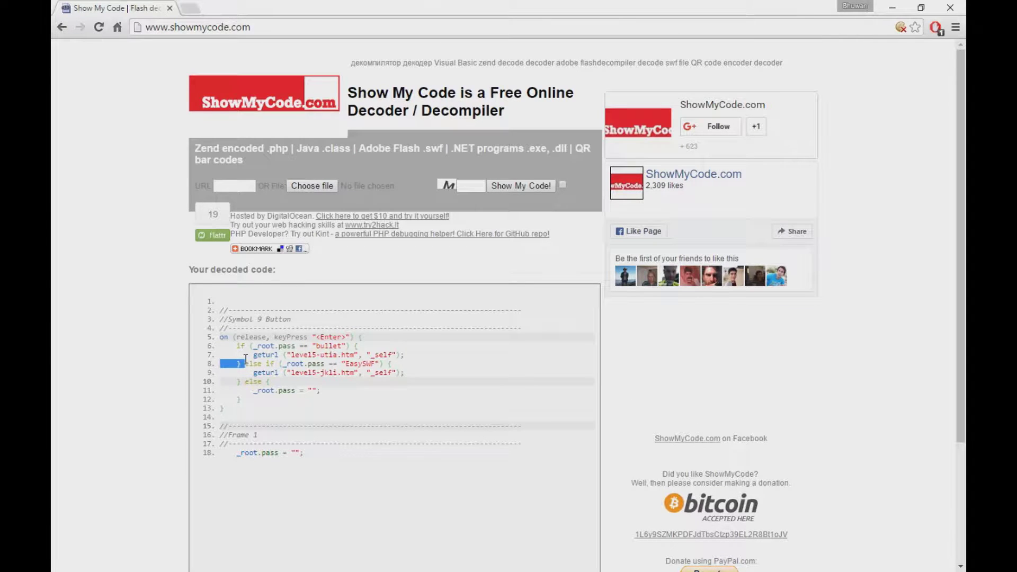
left_click_drag(405, 355, 245, 355)
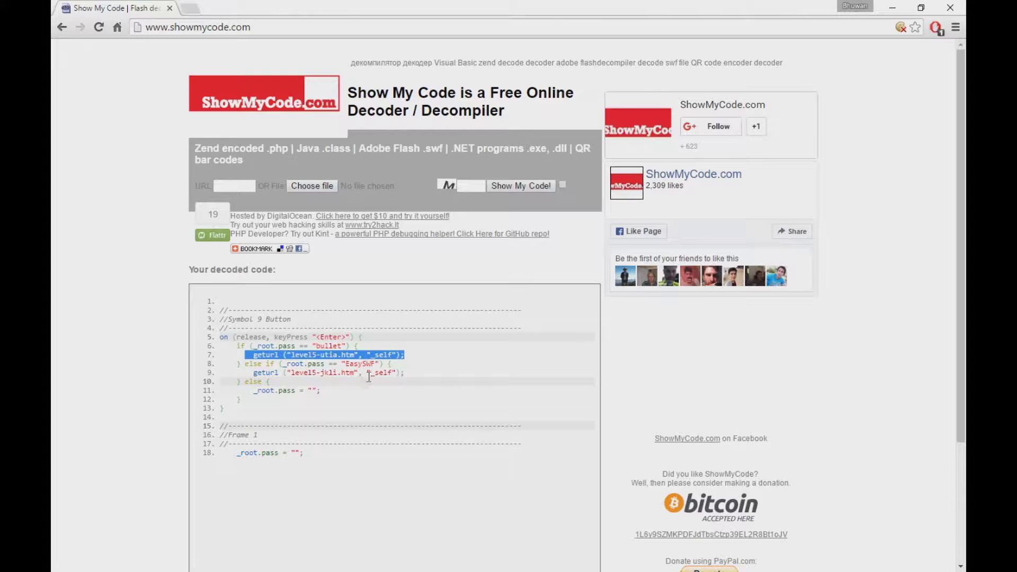
double_click(361, 364)
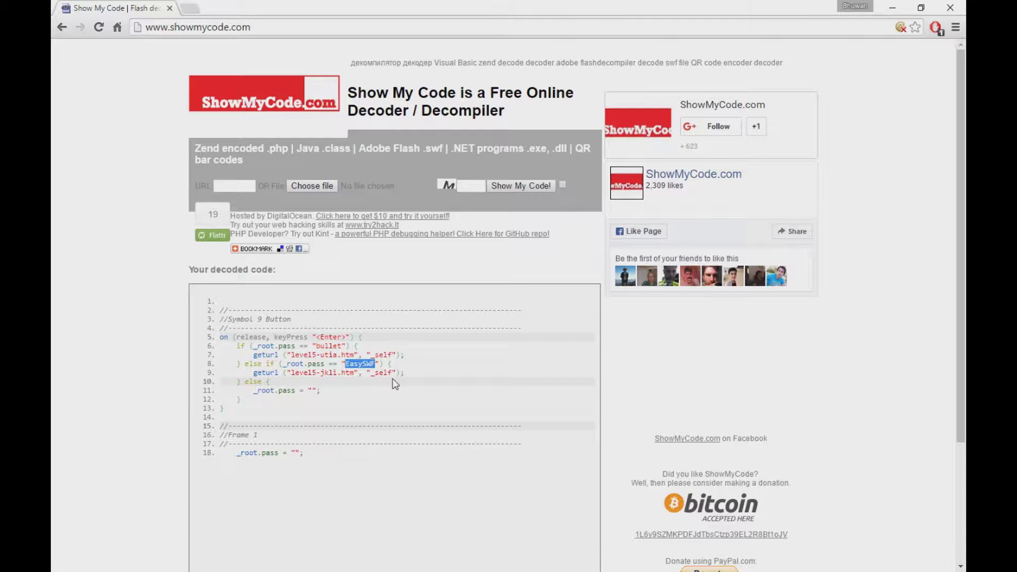
left_click(398, 383)
Enter the decompiled password in the level 4 form and submit it, reaching Level 5
left_click(950, 8)
left_click(736, 263)
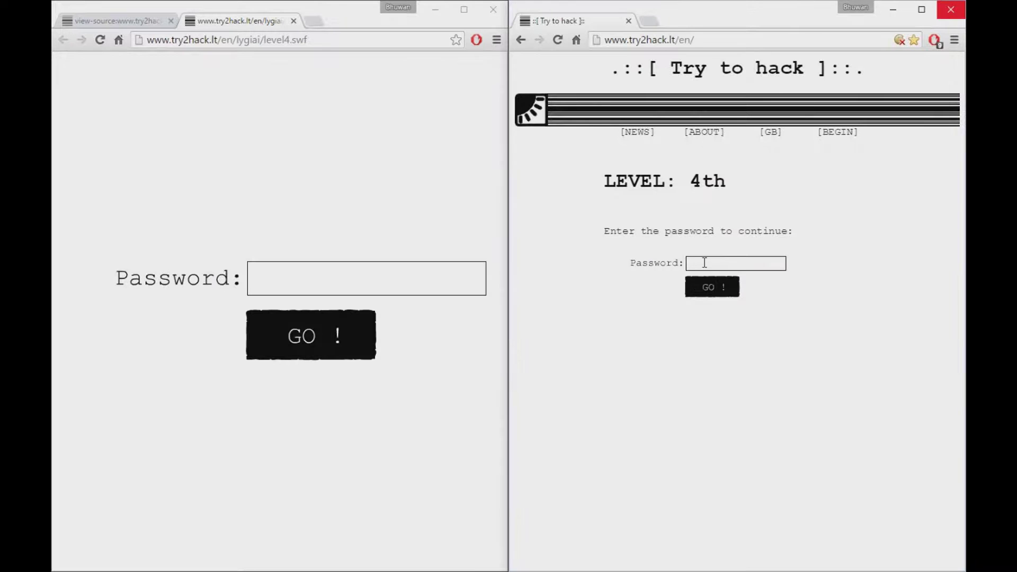
left_click(713, 287)
key("Return")
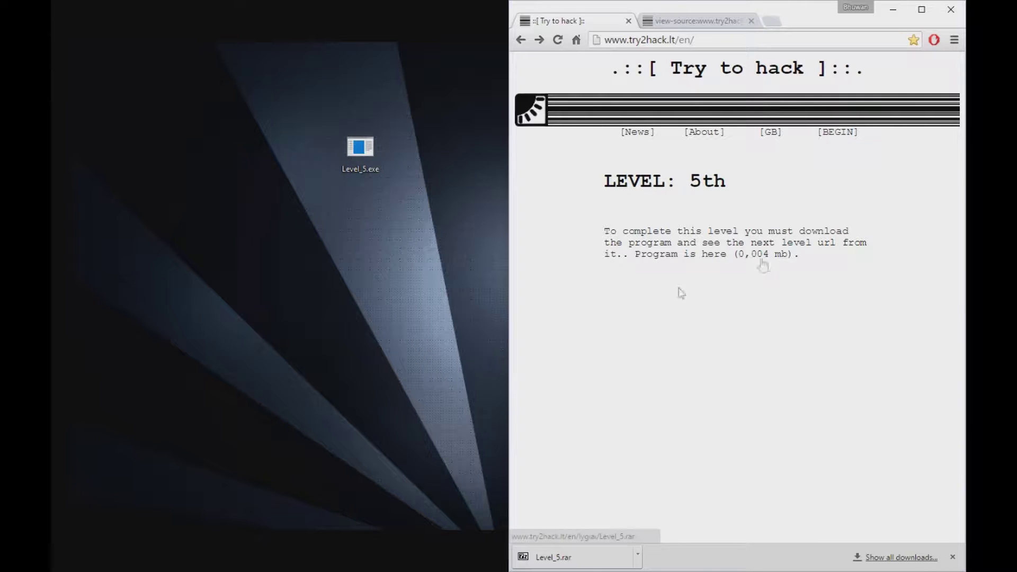
Select Level_5.exe in the downloaded archive for extraction and close the old page-source tab
left_click(369, 147)
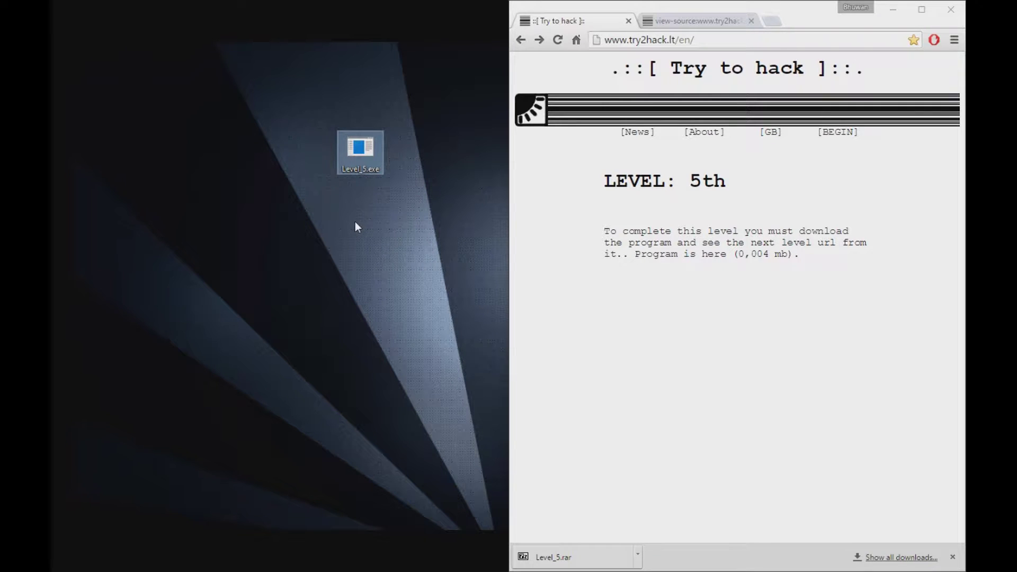
left_click(370, 233)
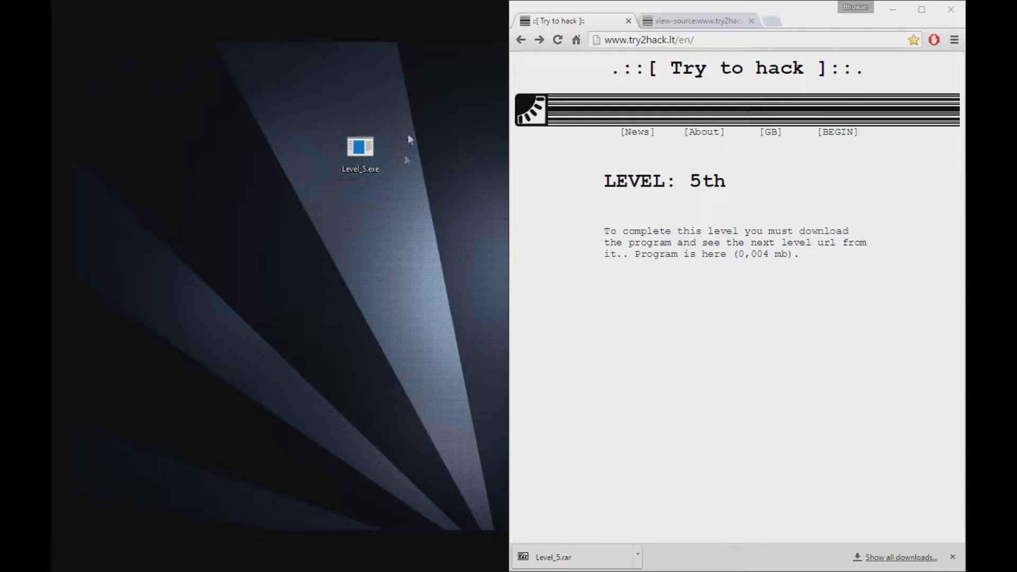
left_click_drag(398, 164, 244, 196)
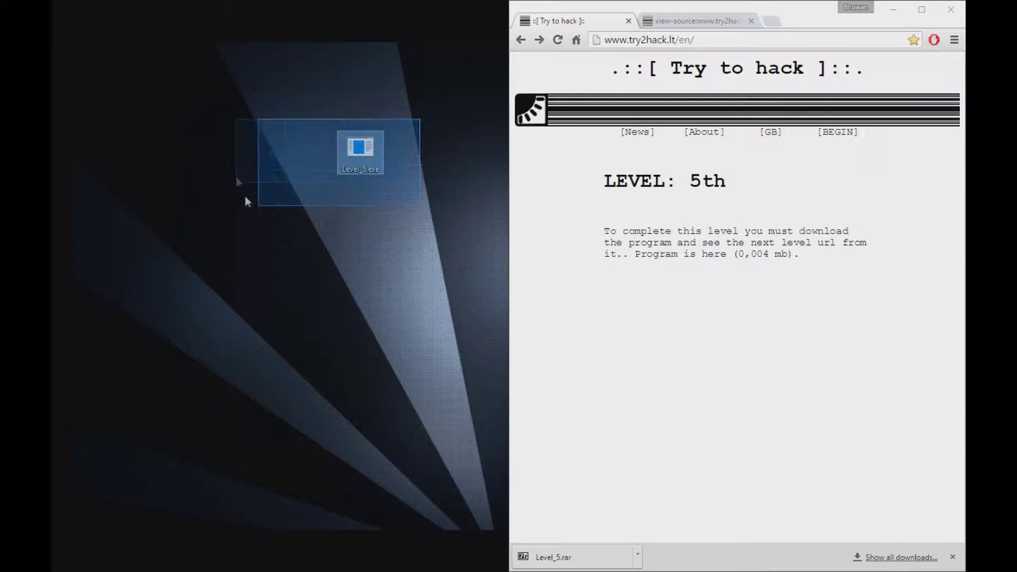
right_click(358, 132)
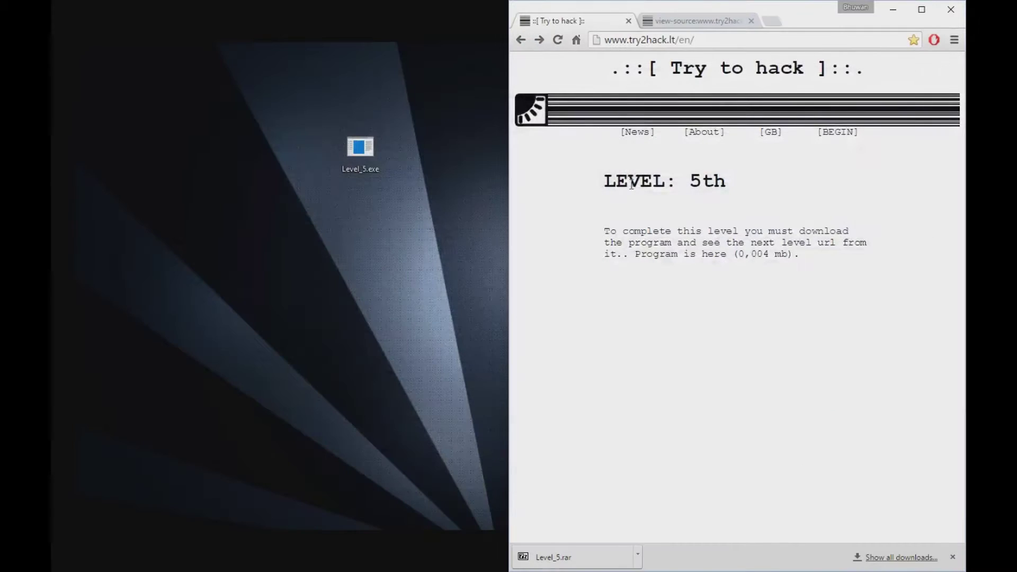
left_click(751, 21)
Show the level6-eitp.htm source via the level 5 frame source, in its own left-half window
right_click(760, 313)
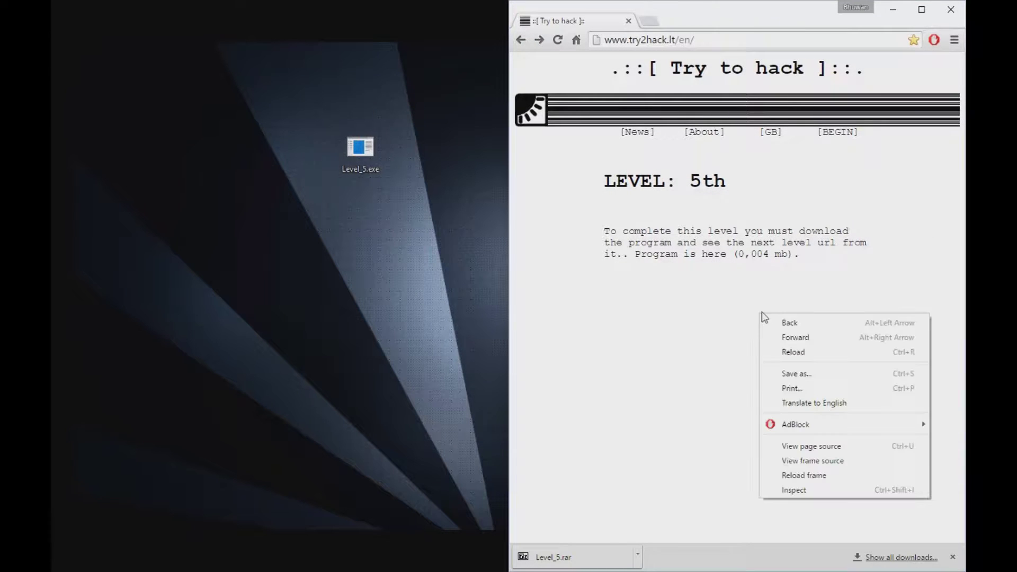
left_click(841, 463)
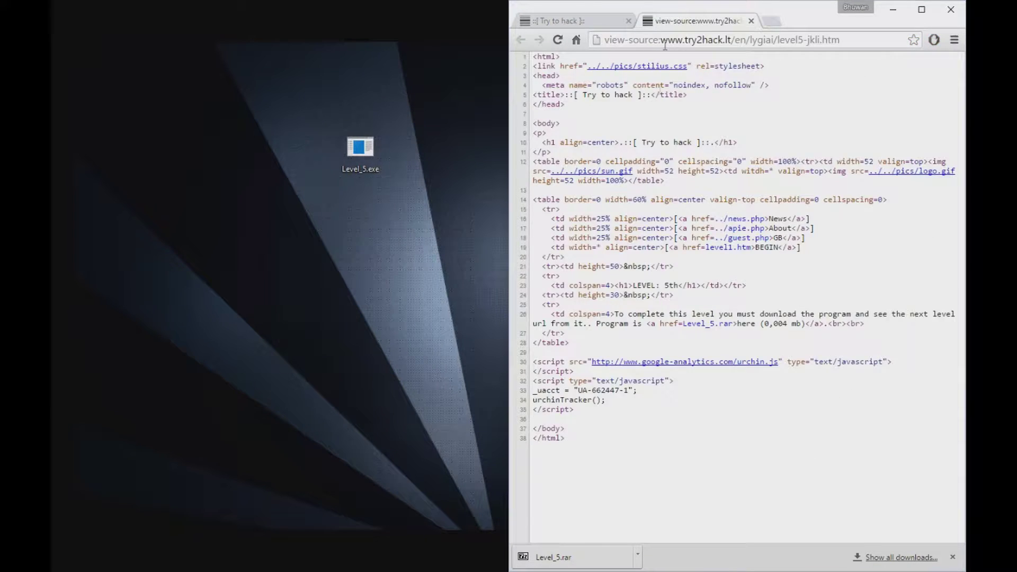
left_click_drag(778, 40, 841, 40)
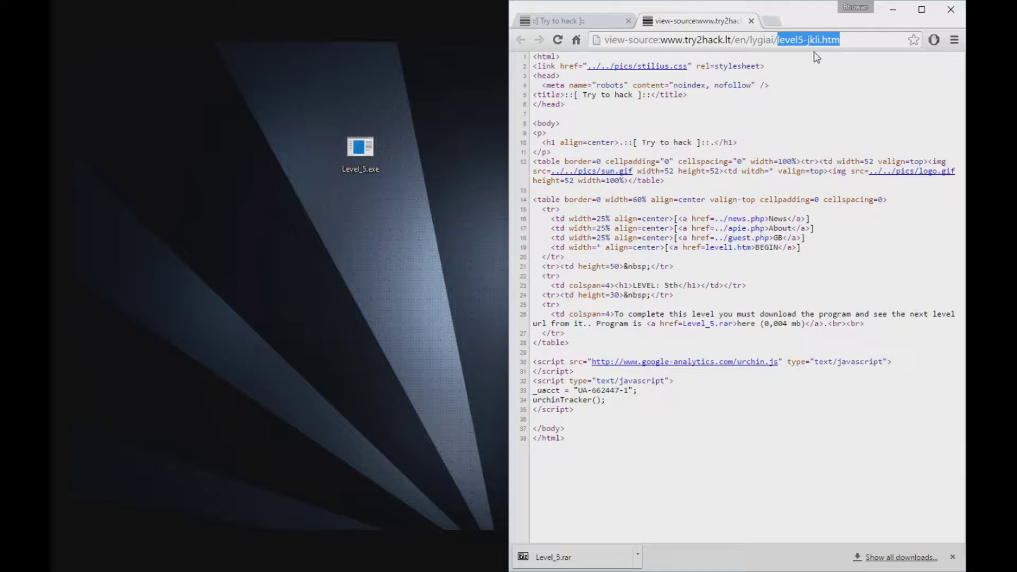
key("ctrl+v")
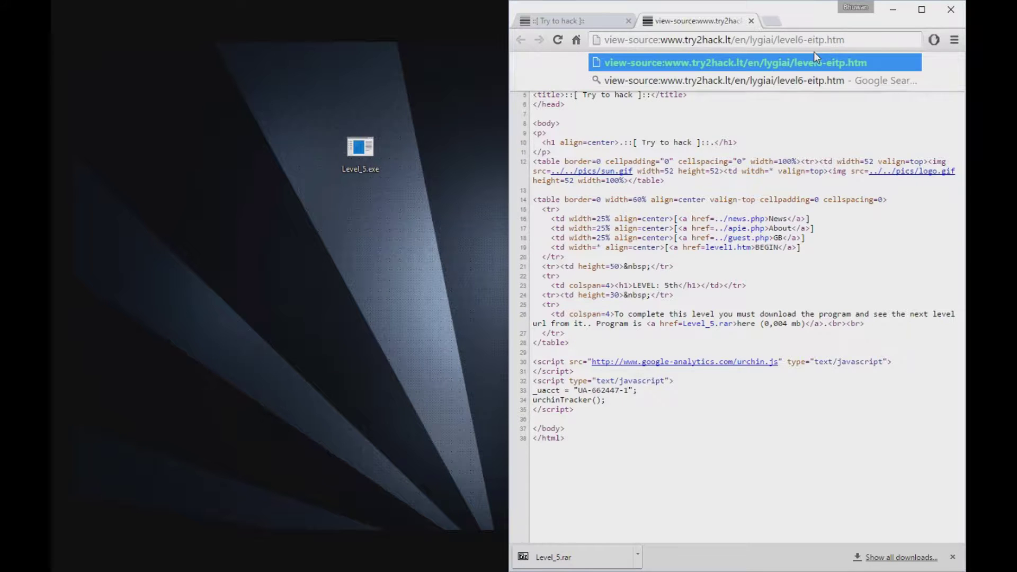
key("Return")
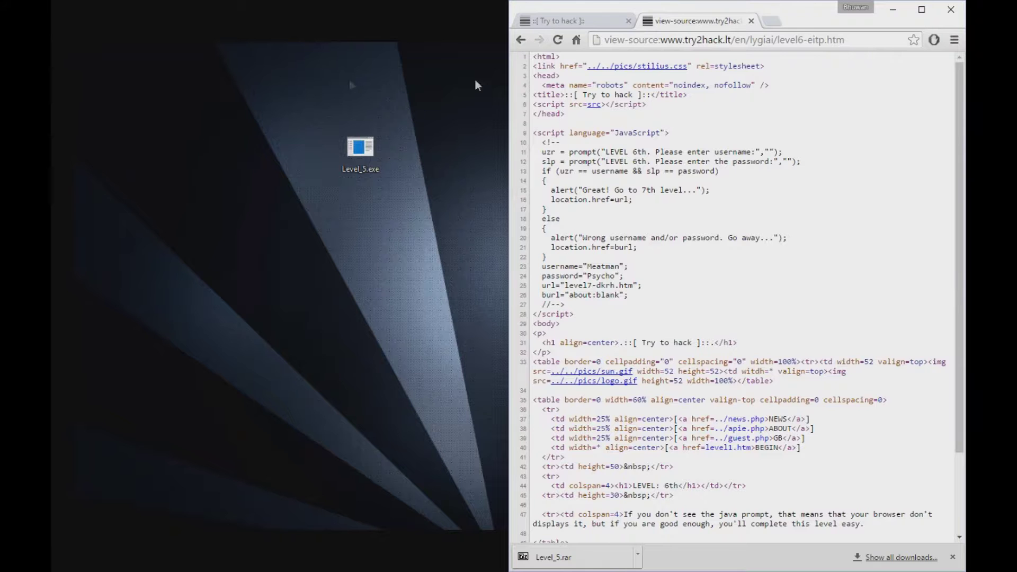
left_click_drag(703, 21, 53, 103)
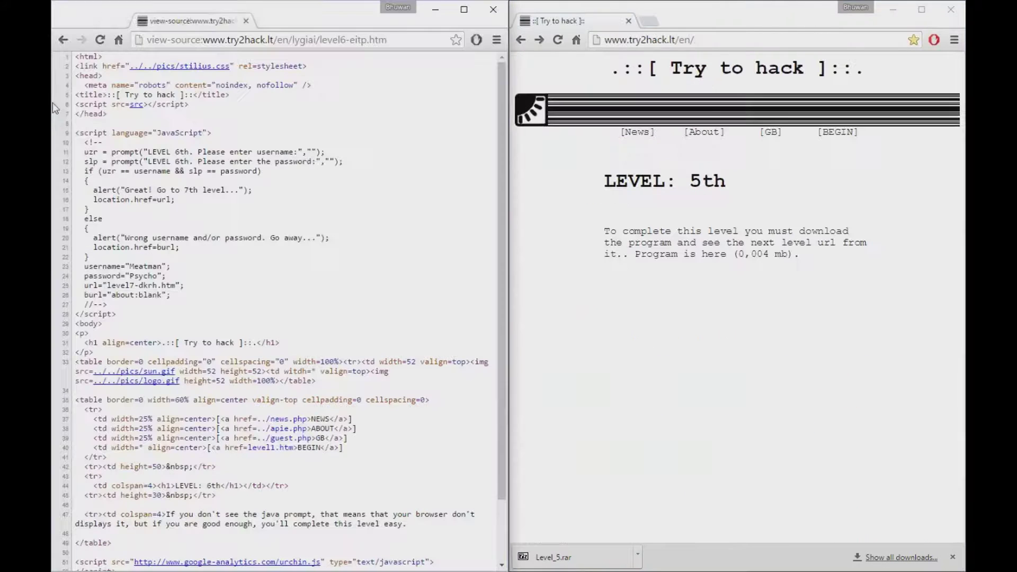
Load the level 6 page in the right window, bringing up its username prompt
left_click_drag(388, 40, 197, 40)
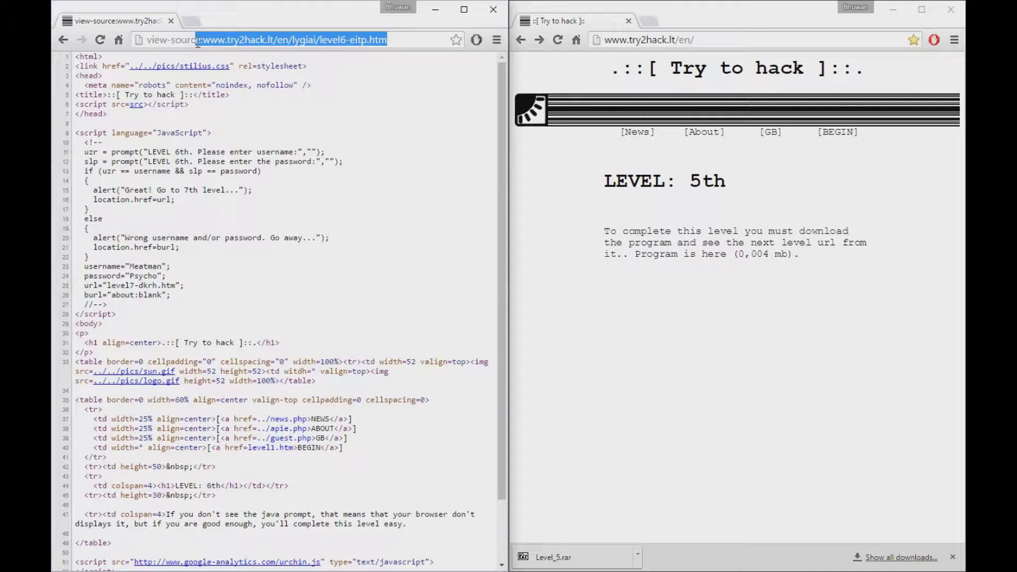
left_click(716, 39)
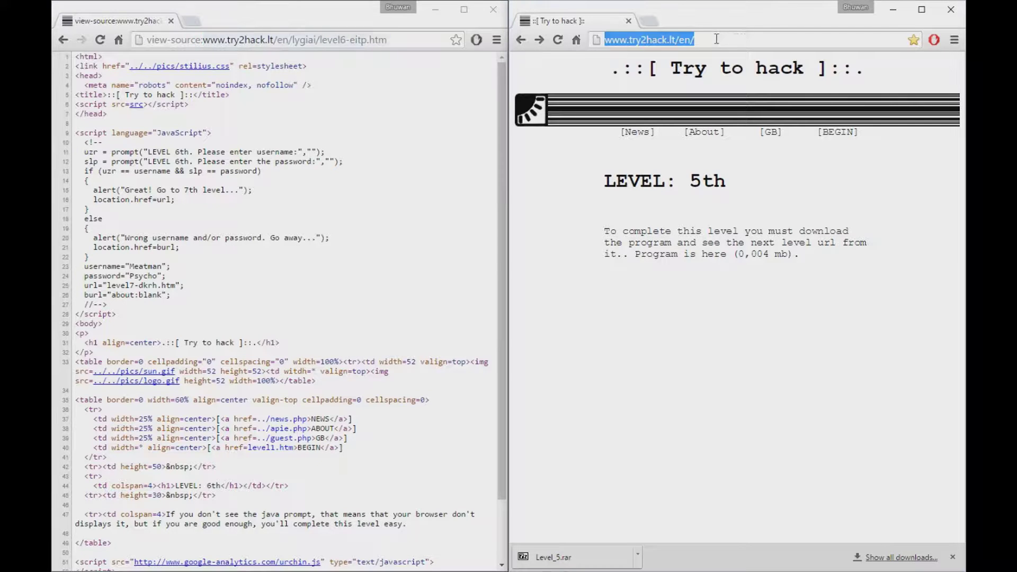
type("www.try2hack.lt/en/lygiai/level6-eitp.htm")
key("Return")
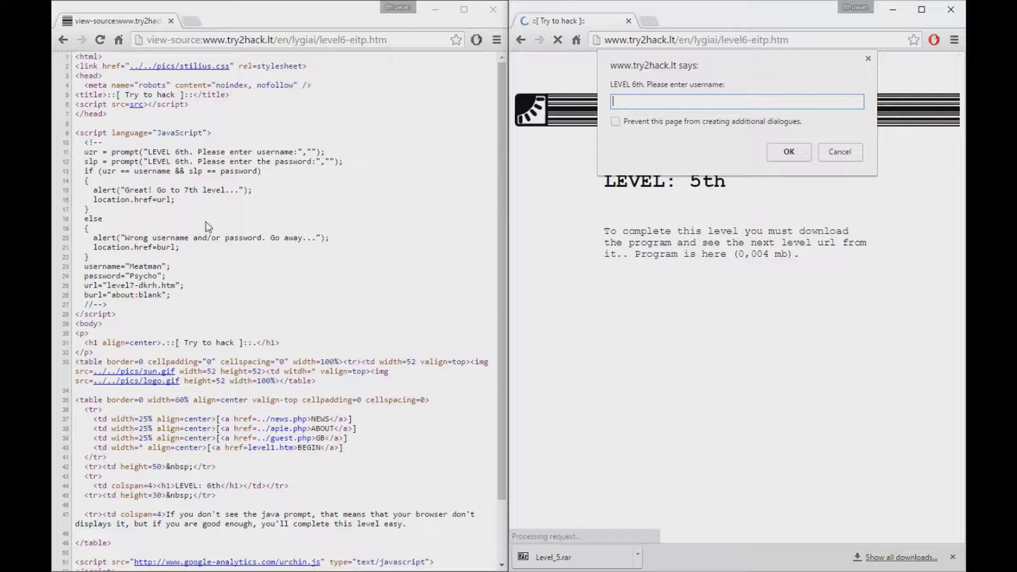
Cancel the username and password prompts and dismiss the 'Wrong username and/or password' alert
left_click(811, 211)
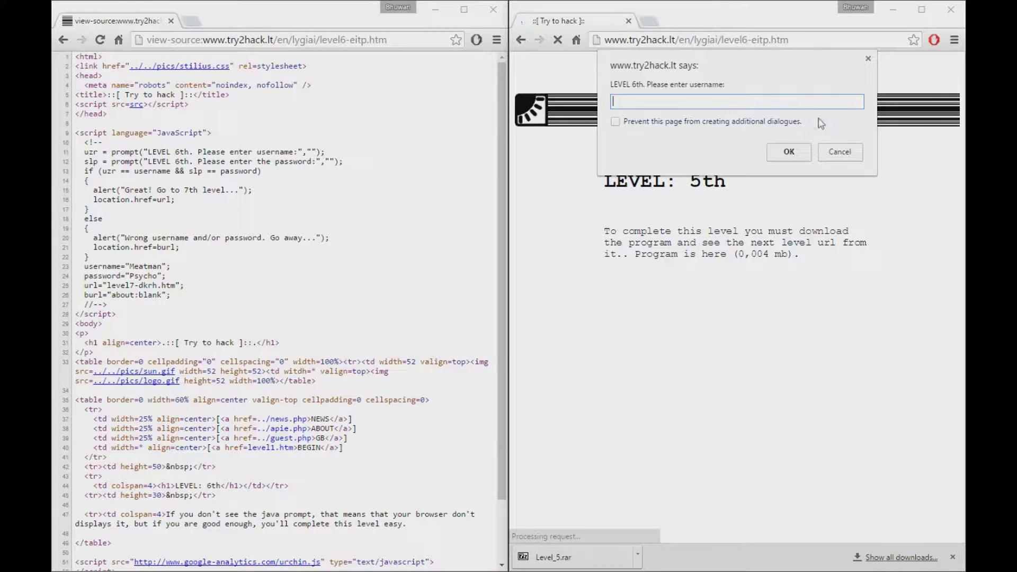
left_click(840, 152)
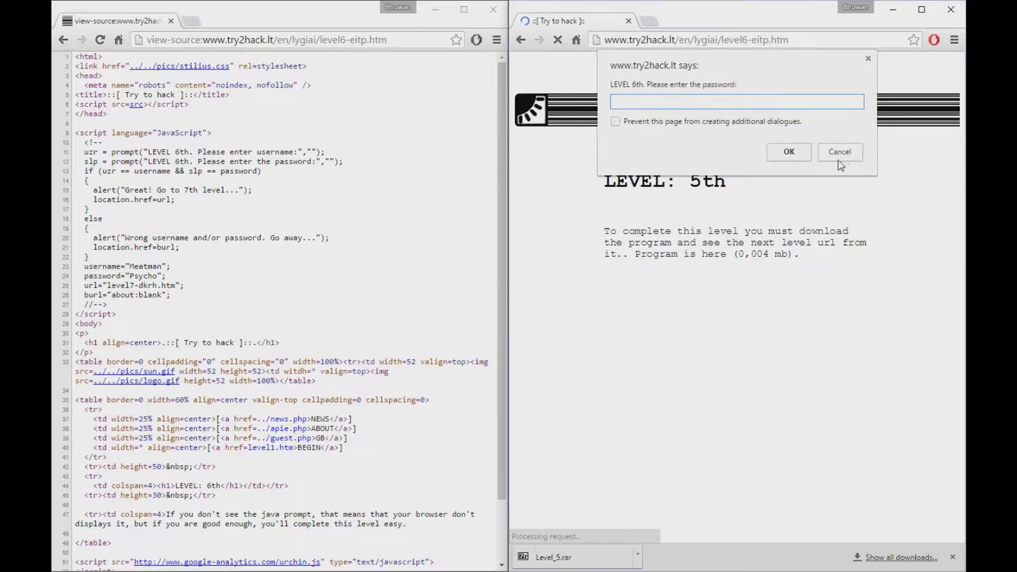
left_click(841, 152)
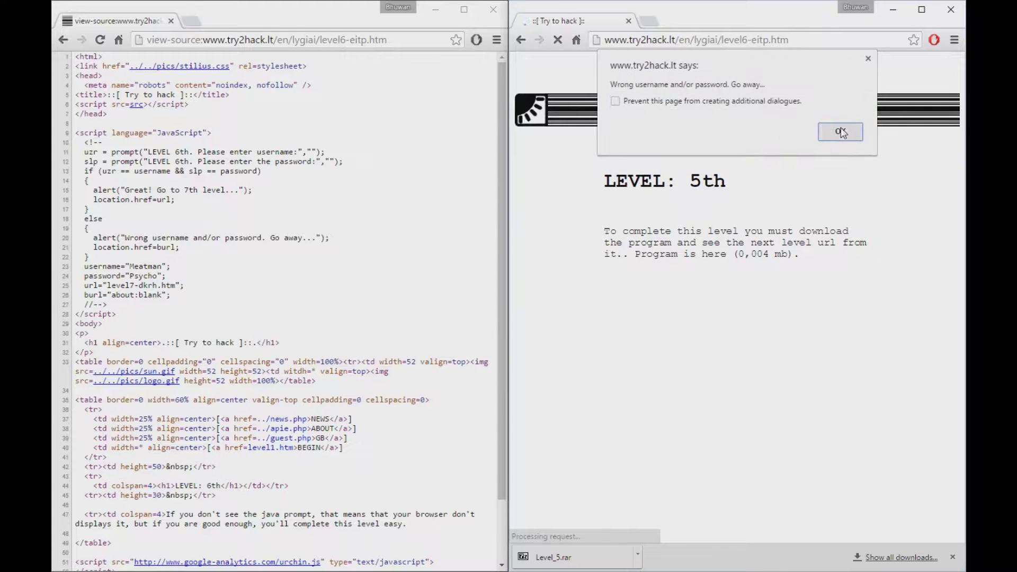
left_click(841, 132)
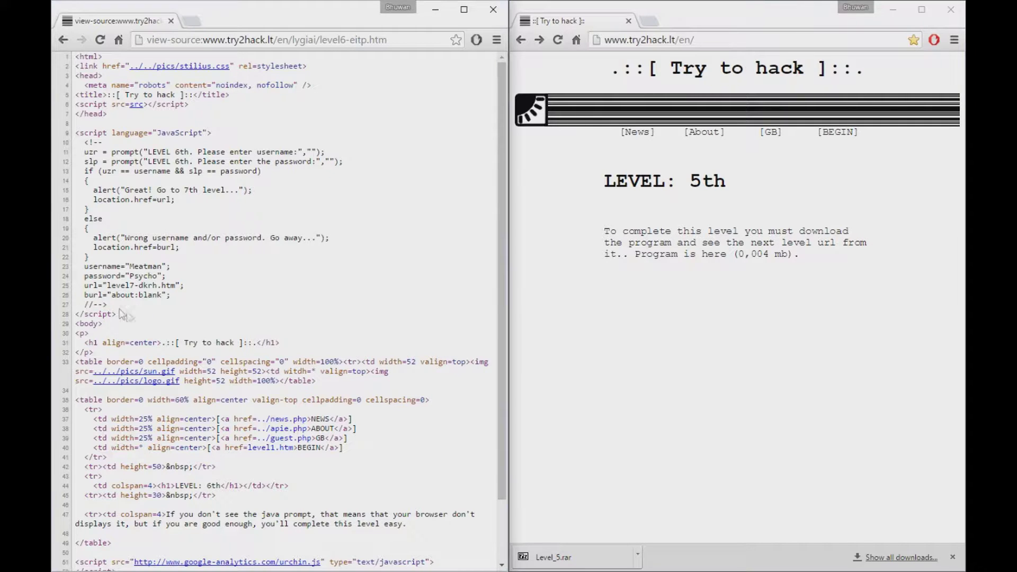
Inspect the decoy Meatman/Psycho login script and the external script src line in the source
mouse_move(80, 276)
left_mouse_down()
mouse_move(106, 304)
mouse_move(69, 144)
left_mouse_up()
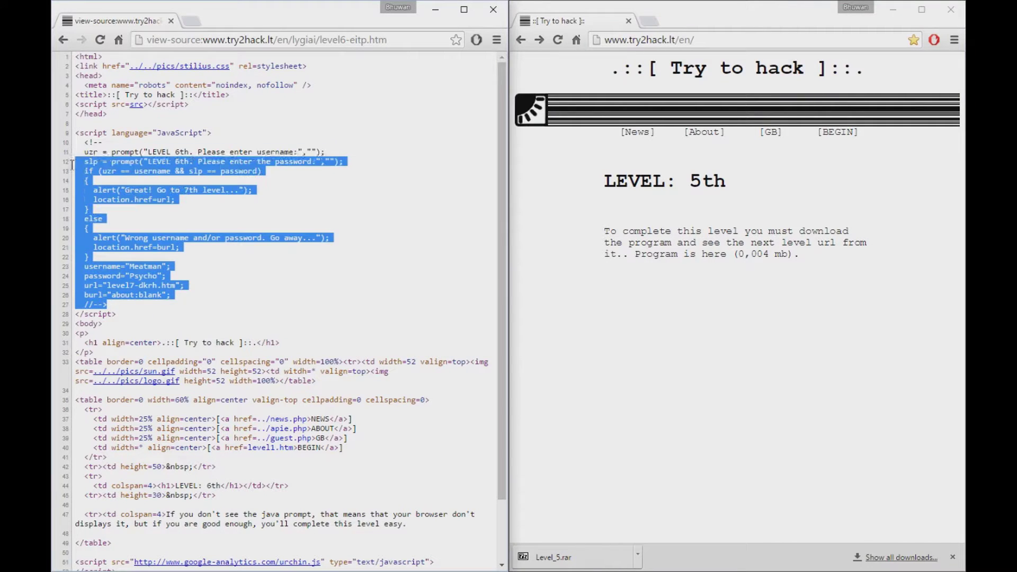
left_click(169, 311)
left_click_drag(115, 310, 65, 136)
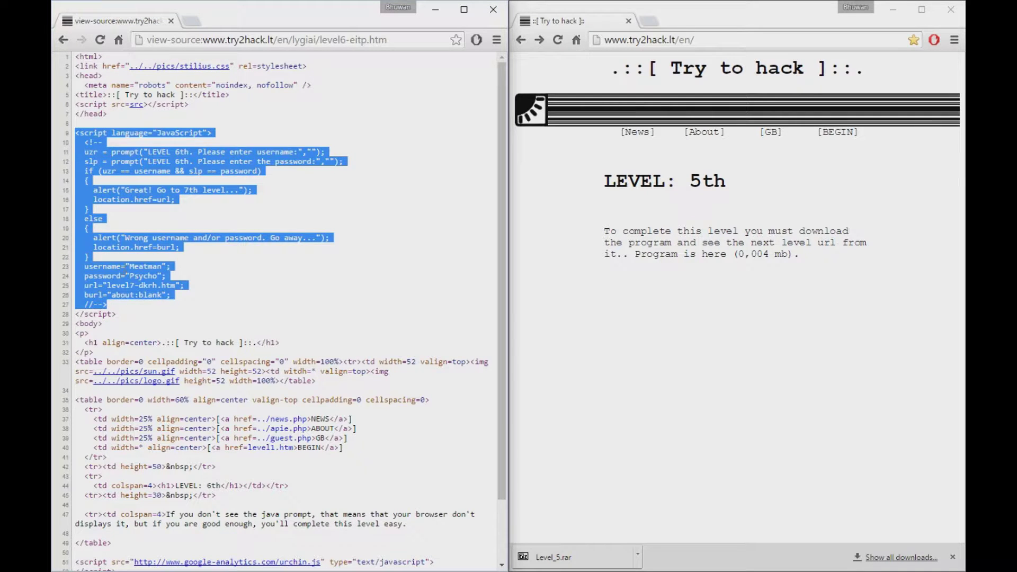
left_click(111, 315)
left_click_drag(107, 306, 58, 301)
left_click(91, 149)
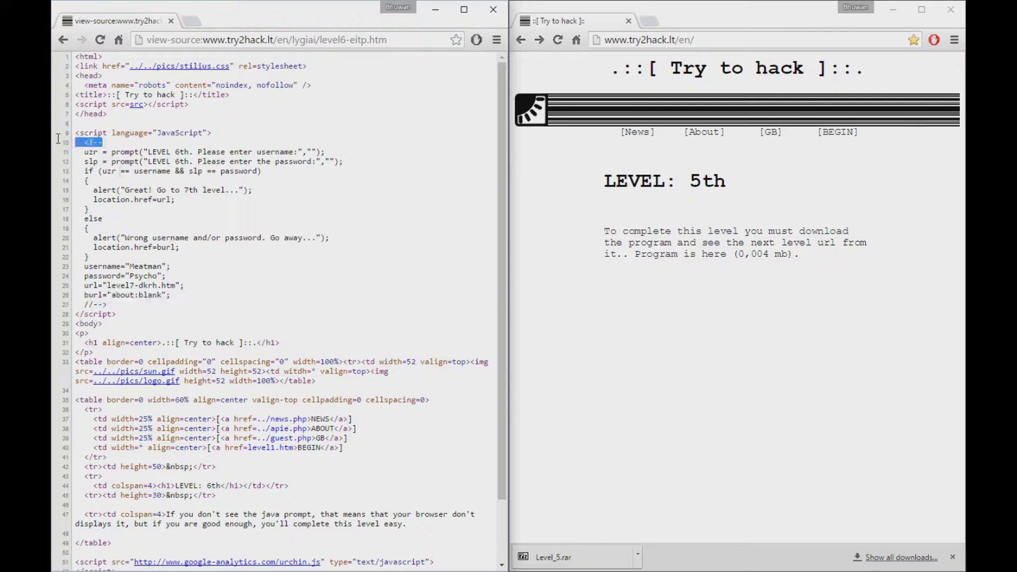
left_click_drag(77, 104, 190, 104)
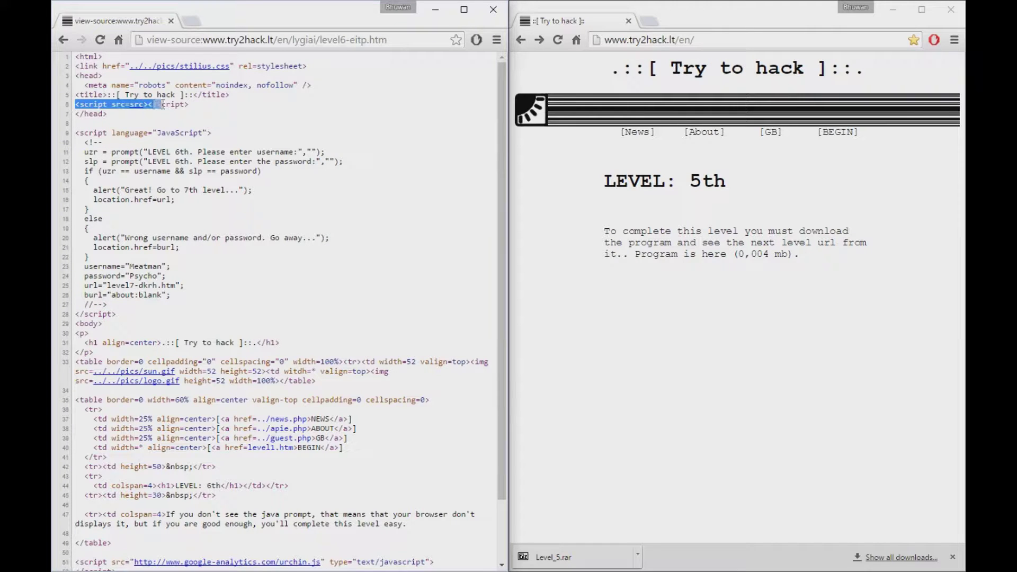
left_click(104, 99)
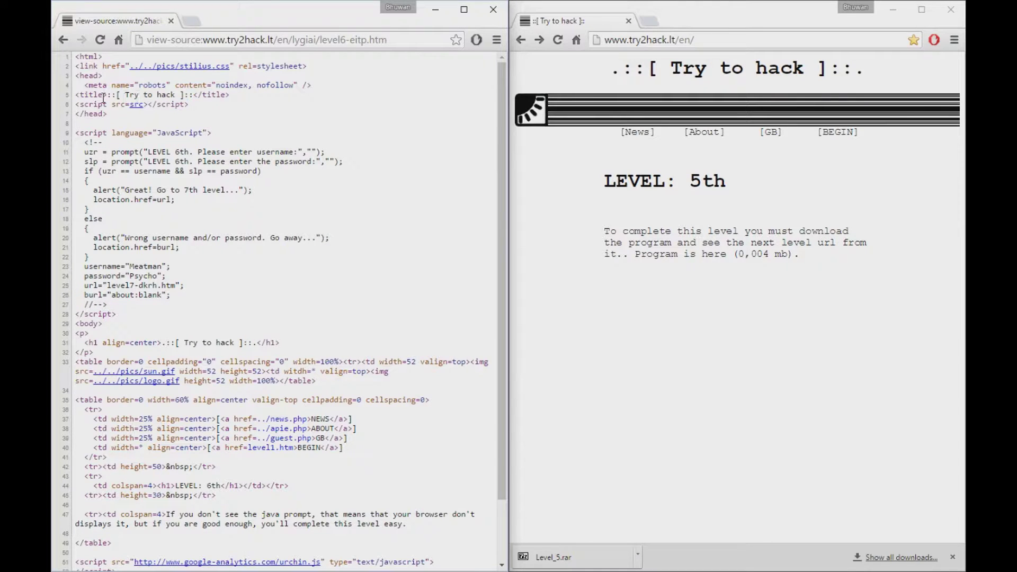
left_click(136, 105)
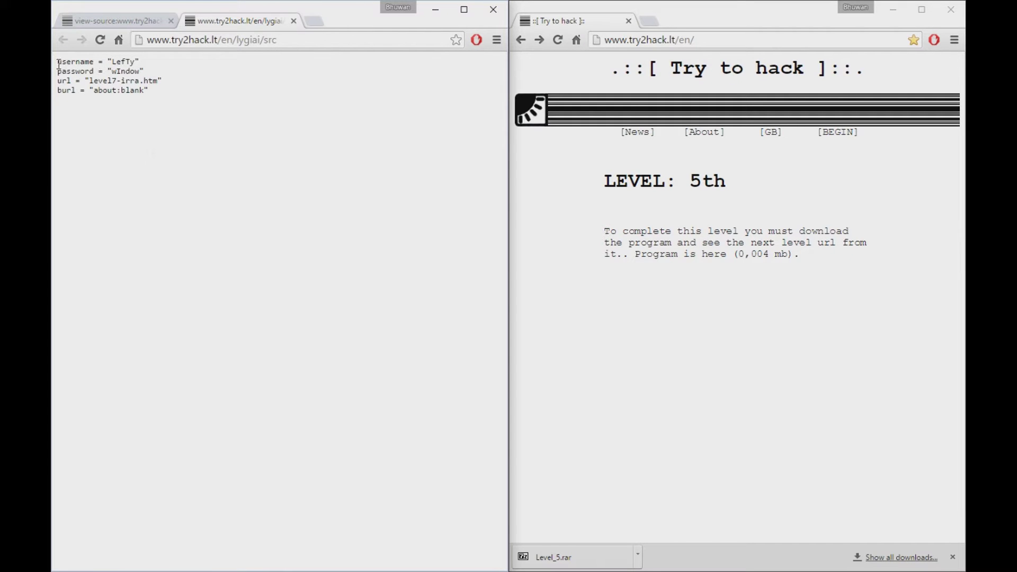
left_click_drag(57, 61, 168, 76)
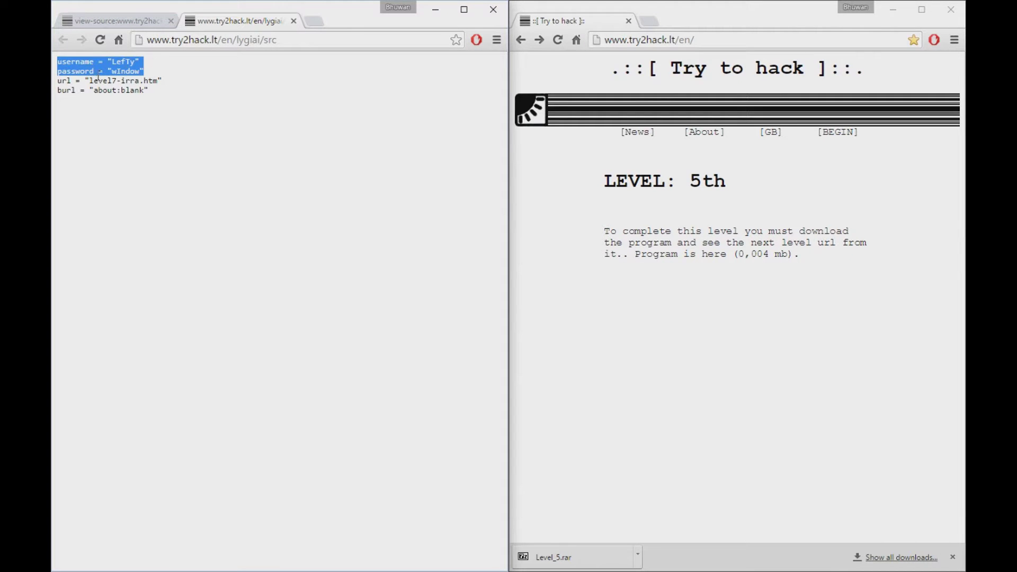
left_click(326, 125)
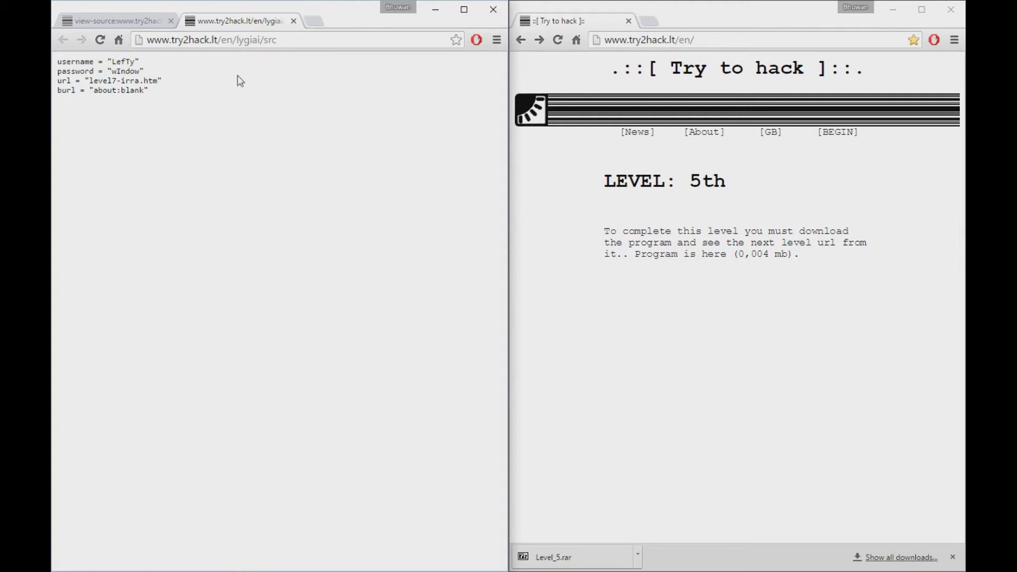
Copy the level6-eitp.htm address from the source window
left_click(110, 20)
left_click_drag(387, 40, 206, 40)
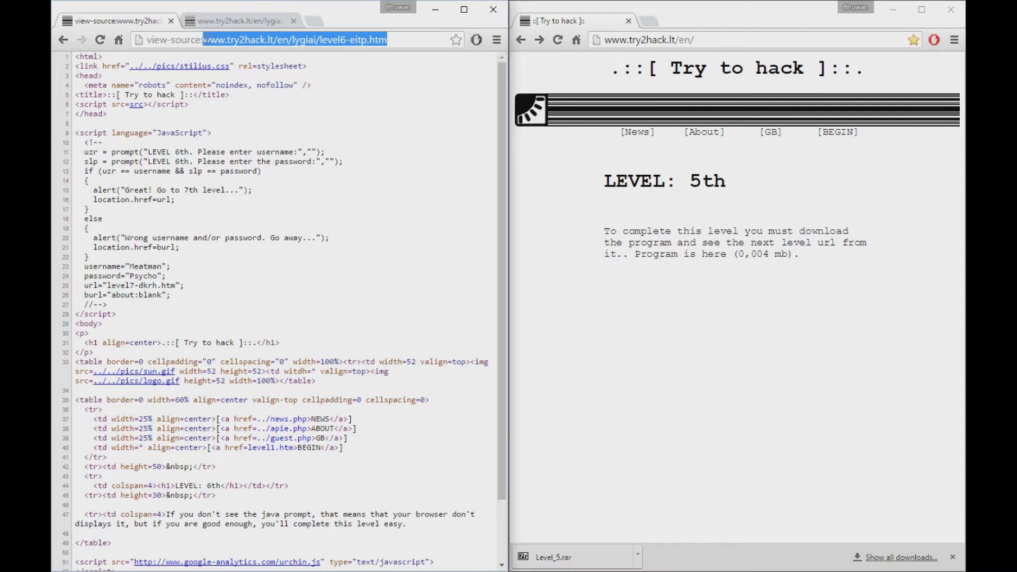
key("ctrl+c")
left_click(239, 21)
Reload the level 6 page in the right window from the copied address
left_click(718, 40)
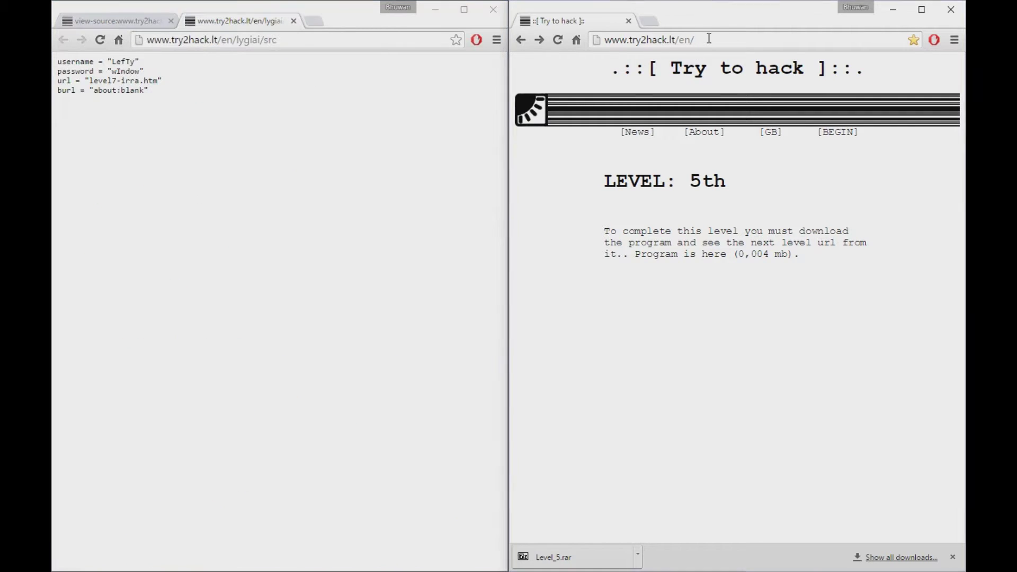
key("ctrl+v")
key("Return")
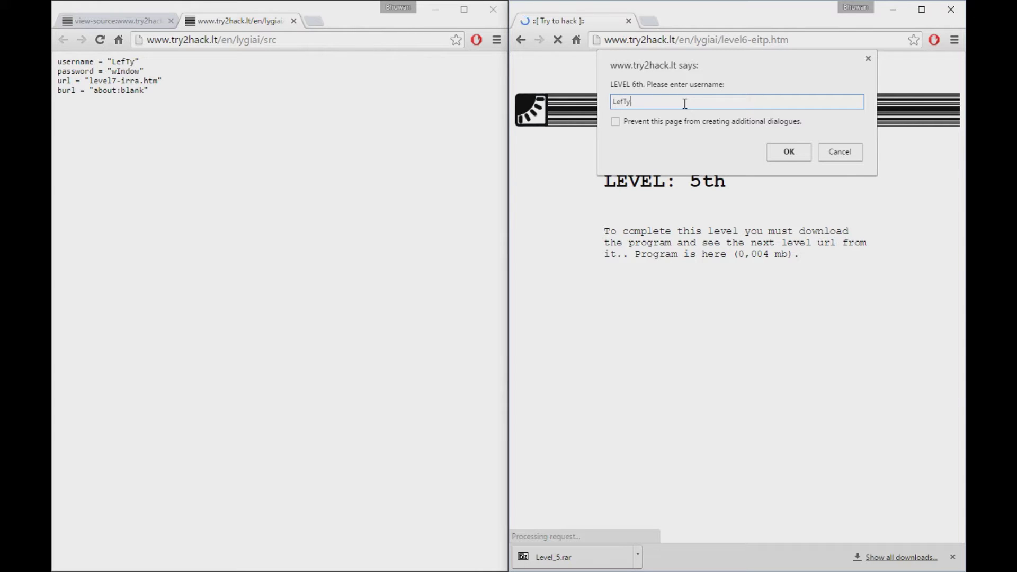
key("Return")
key("Return")
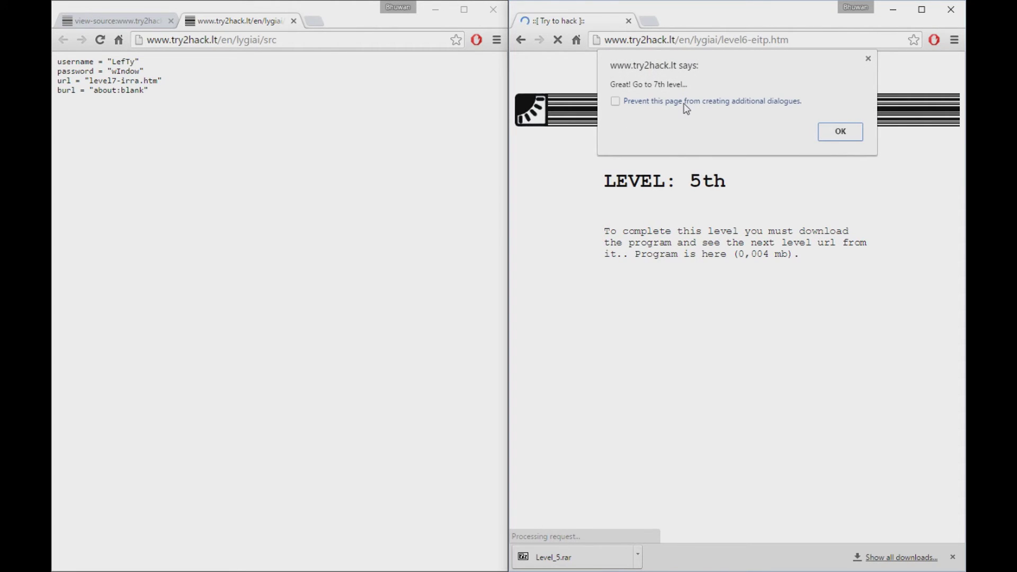
key("Return")
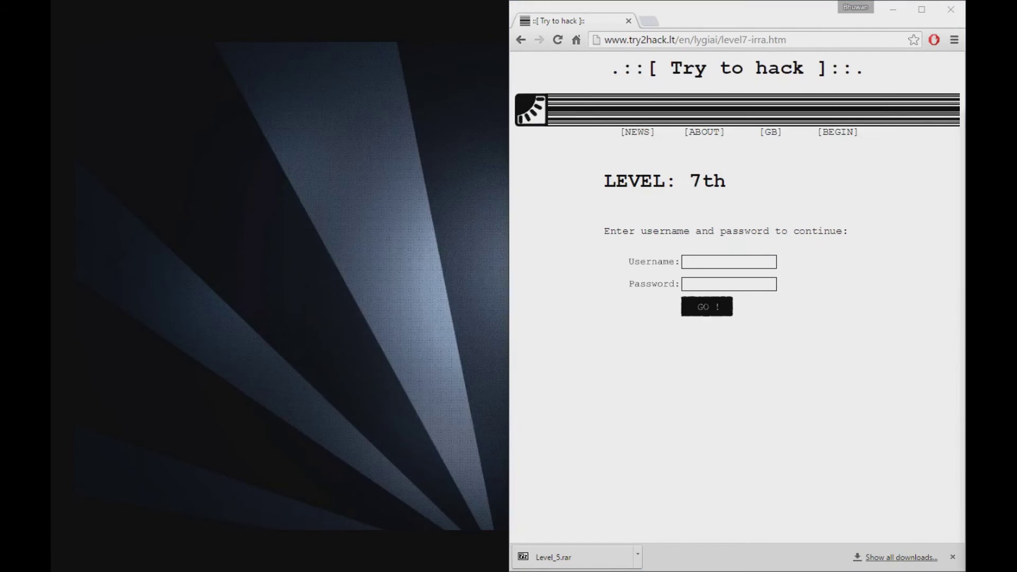